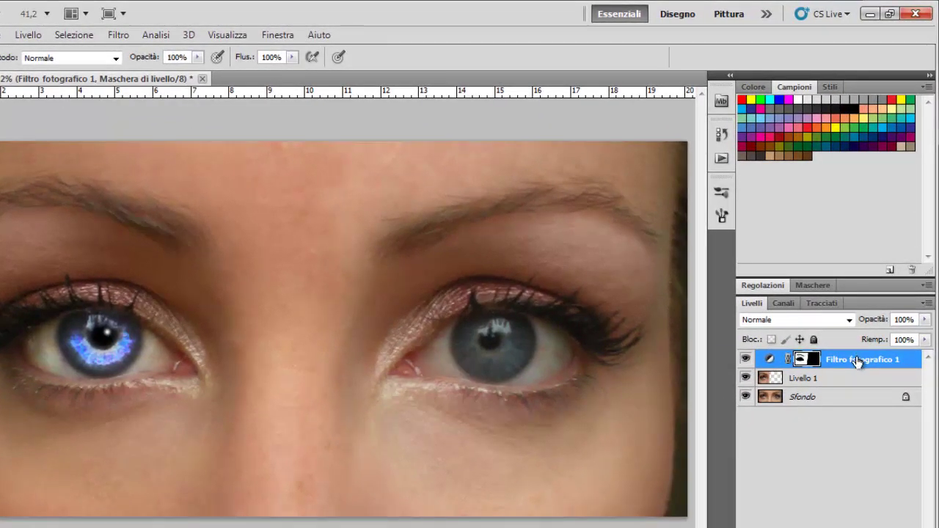
Merge Filtro fotografico 1 down into Livello 1, then duplicate it as Livello 1 copia
right_click(865, 358)
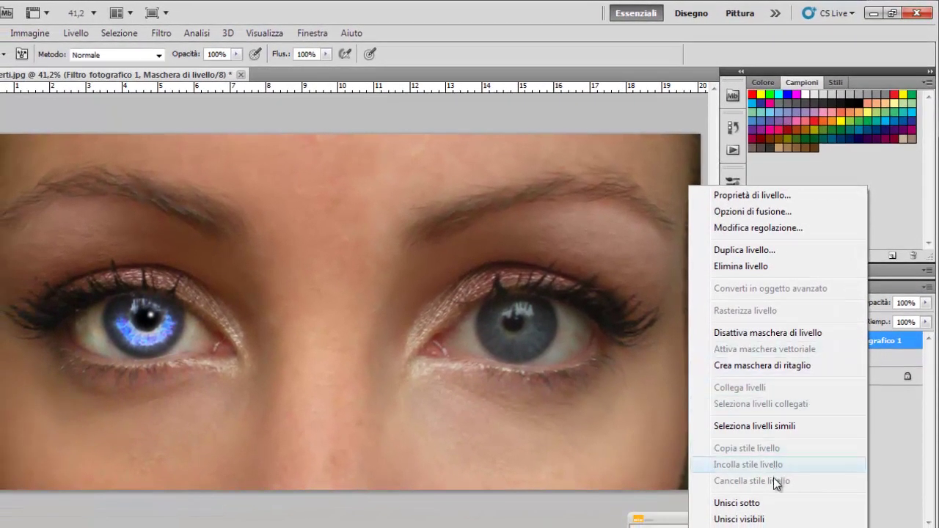
click(784, 503)
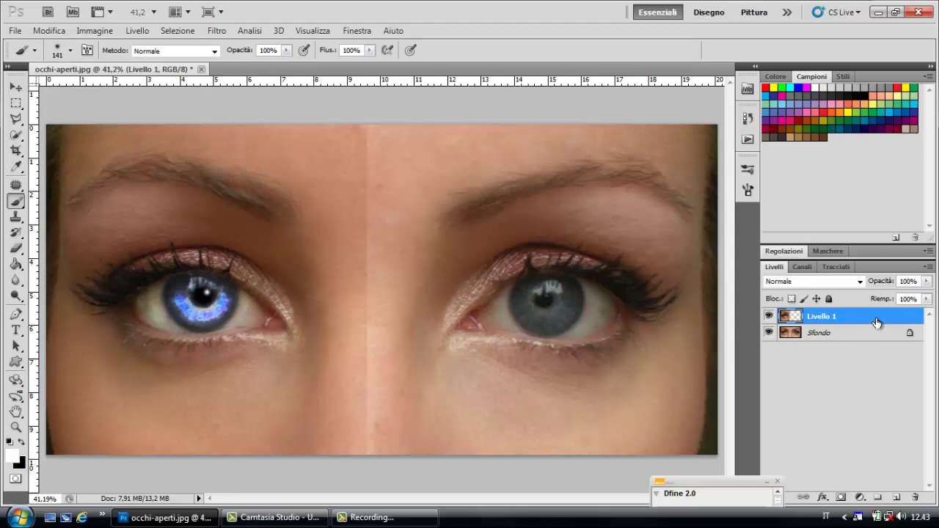
drag(877, 323, 898, 500)
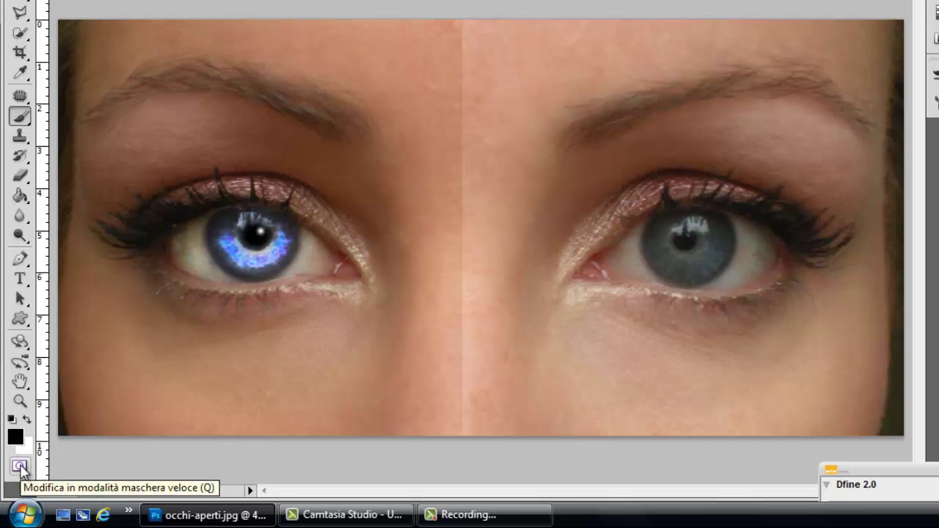
Quick-mask the left cheek, nose bridge, forehead and image edge, leaving the left brow and eye free
click(20, 467)
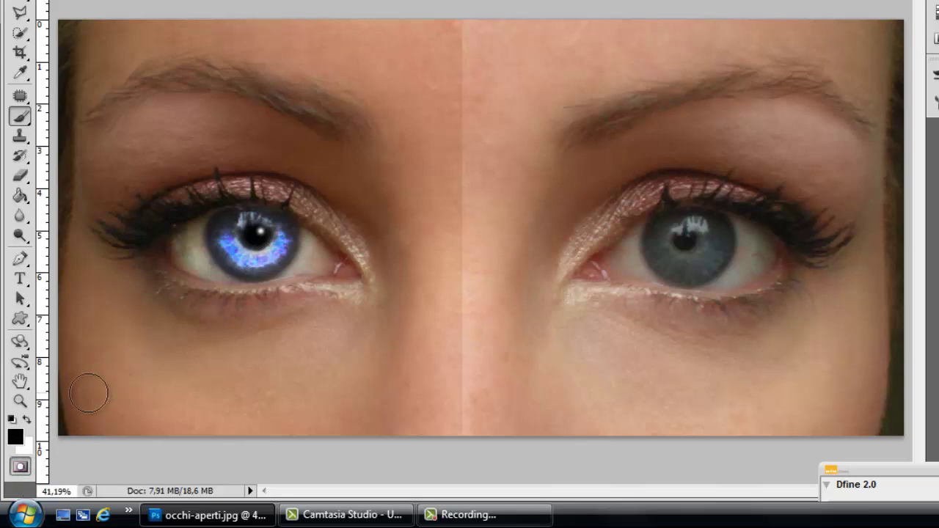
mouse_move(75, 377)
mouse_down()
mouse_move(83, 380)
mouse_move(80, 417)
mouse_move(76, 411)
mouse_move(142, 426)
mouse_move(263, 434)
mouse_move(447, 421)
mouse_move(452, 395)
mouse_move(189, 394)
mouse_move(80, 359)
mouse_move(77, 343)
mouse_move(197, 374)
mouse_move(392, 367)
mouse_move(484, 344)
mouse_move(389, 374)
mouse_move(178, 379)
mouse_move(258, 411)
mouse_move(442, 398)
mouse_move(485, 386)
mouse_move(514, 330)
mouse_move(478, 317)
mouse_move(237, 323)
mouse_move(166, 309)
mouse_move(111, 279)
mouse_move(69, 277)
mouse_move(110, 316)
mouse_move(398, 348)
mouse_move(200, 352)
mouse_up()
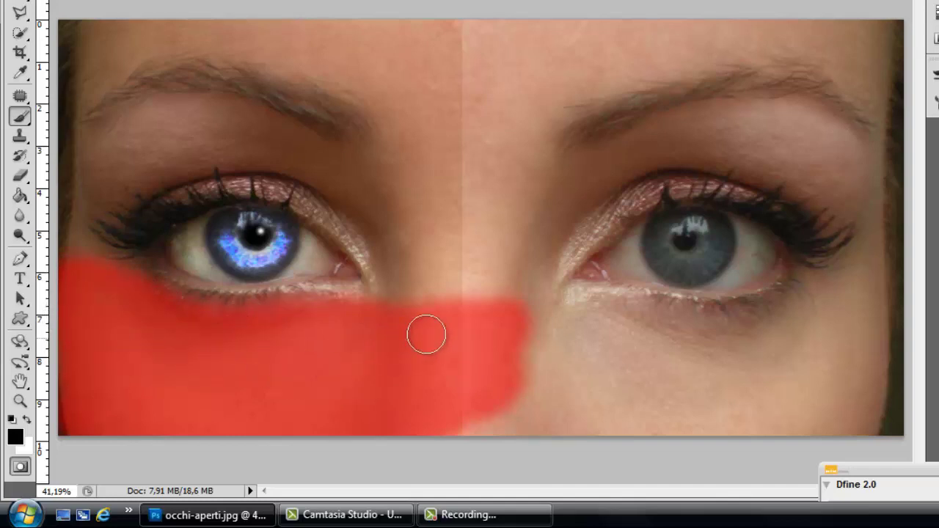
mouse_move(429, 334)
mouse_down()
mouse_move(457, 168)
mouse_move(454, 73)
mouse_move(443, 36)
mouse_move(424, 36)
mouse_move(385, 77)
mouse_move(409, 130)
mouse_move(388, 171)
mouse_move(409, 310)
mouse_move(426, 90)
mouse_move(412, 39)
mouse_move(374, 22)
mouse_move(391, 39)
mouse_move(430, 147)
mouse_move(398, 207)
mouse_up()
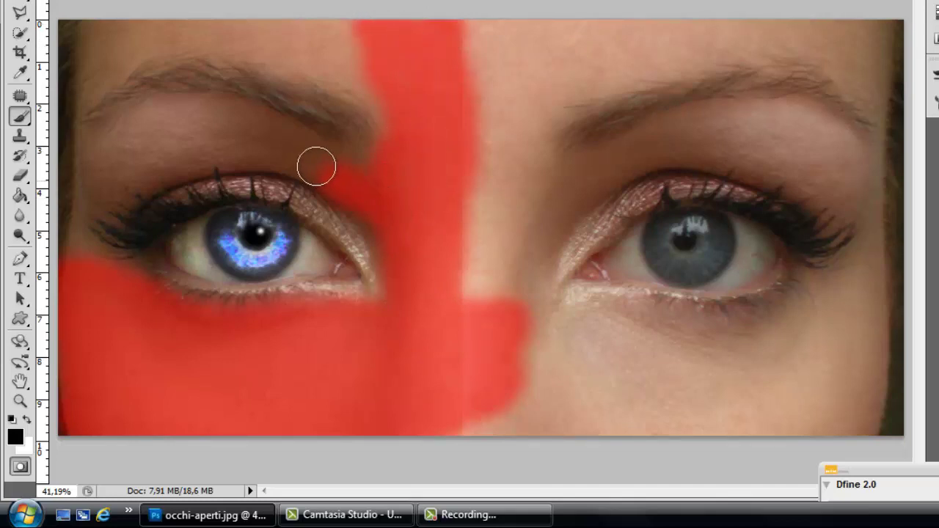
drag(268, 154, 196, 159)
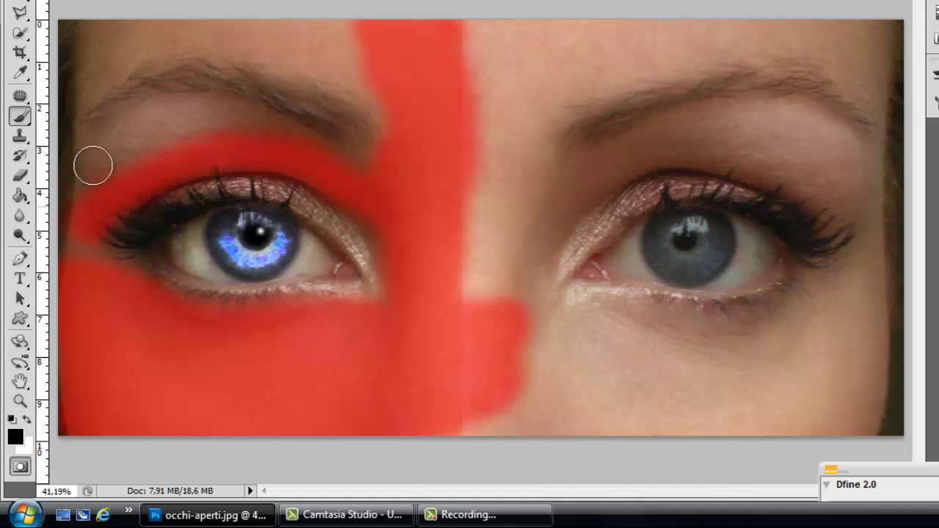
mouse_move(93, 165)
mouse_down()
mouse_move(171, 117)
mouse_move(225, 120)
mouse_move(226, 135)
mouse_move(101, 169)
mouse_move(66, 142)
mouse_move(78, 78)
mouse_move(144, 36)
mouse_move(184, 29)
mouse_move(300, 46)
mouse_move(344, 66)
mouse_move(375, 58)
mouse_move(340, 36)
mouse_move(232, 22)
mouse_move(48, 55)
mouse_up()
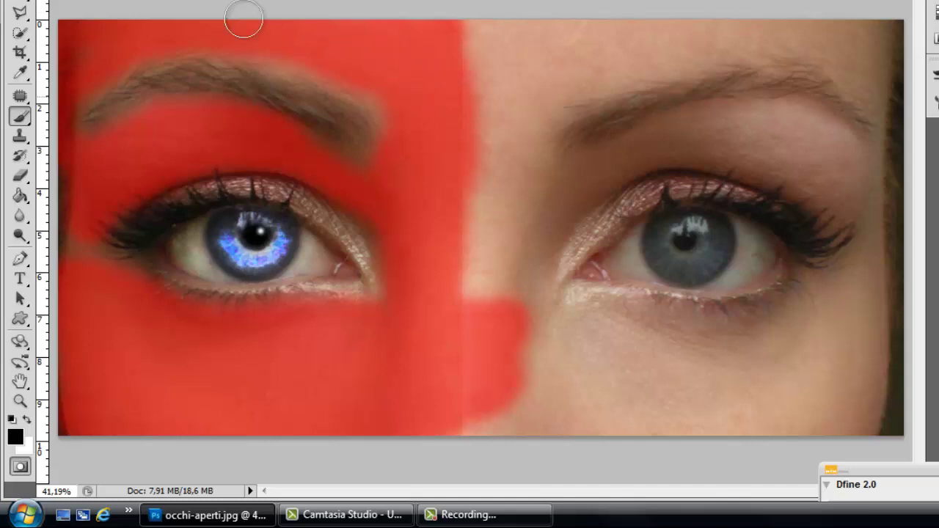
drag(69, 69, 71, 257)
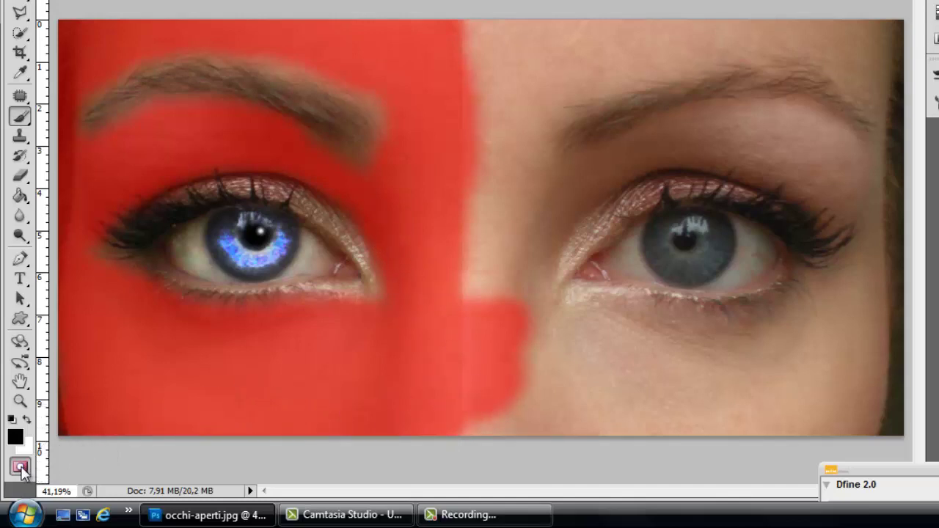
click(20, 468)
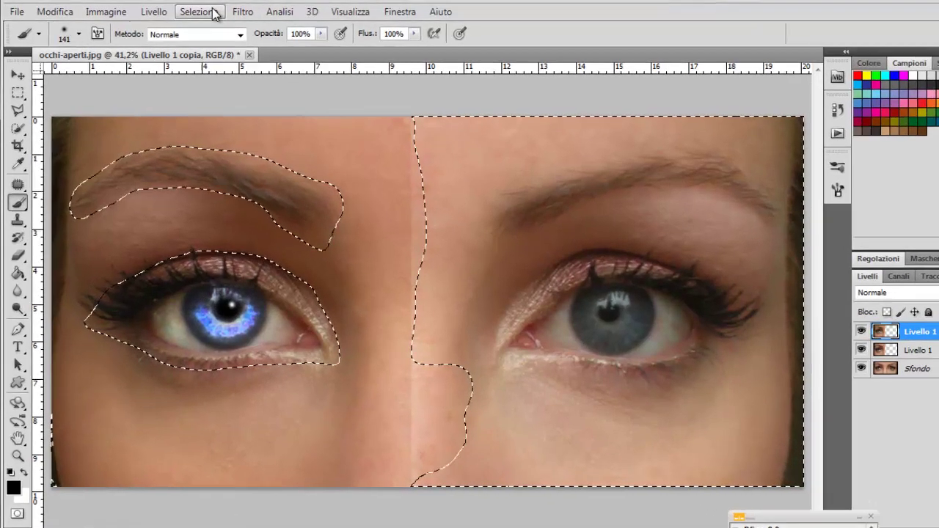
Invert the selection with Selezione > Inversa so it covers the left-side skin
click(184, 10)
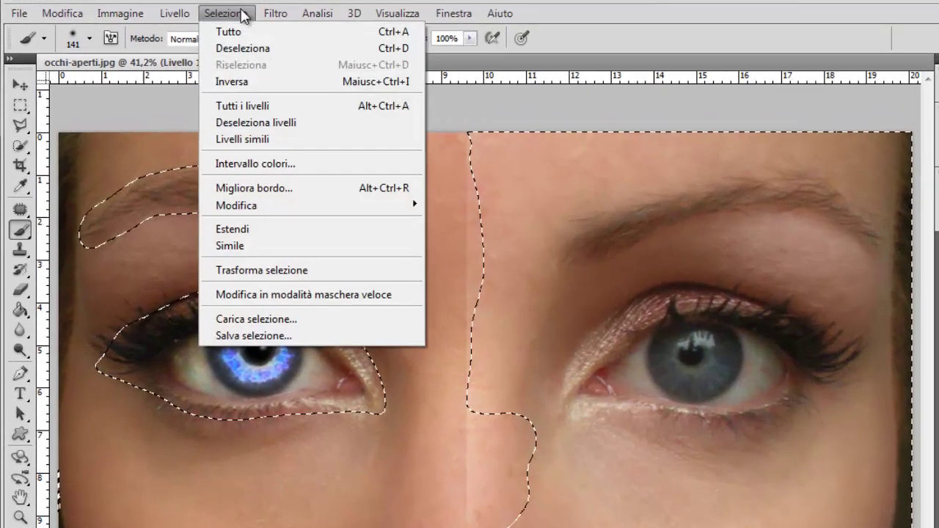
click(244, 86)
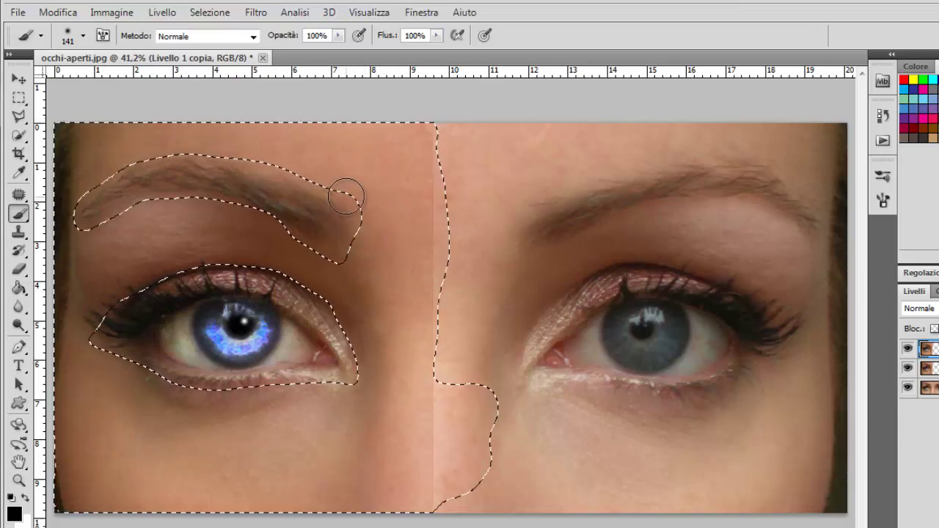
Apply a 4,8-pixel Gaussian blur (Controllo sfocatura) to the selected skin and deselect
click(256, 13)
mouse_move(276, 252)
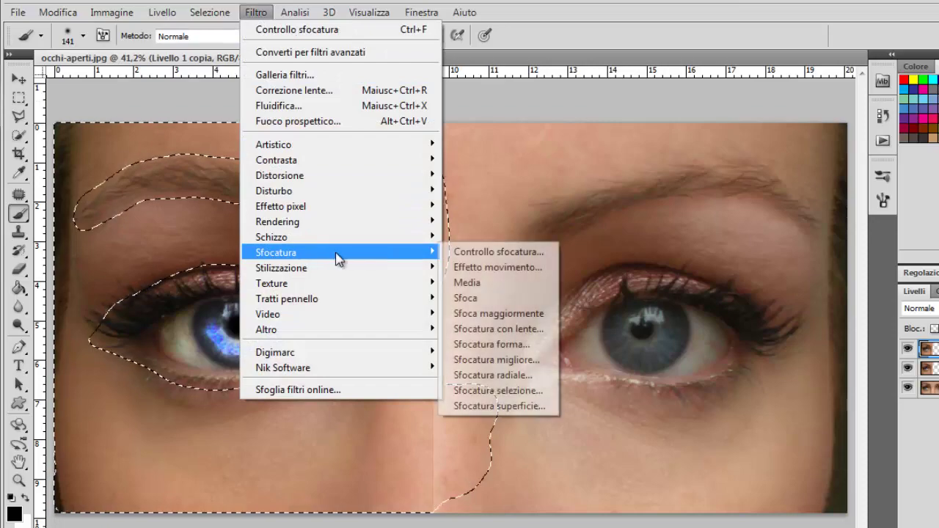
click(463, 252)
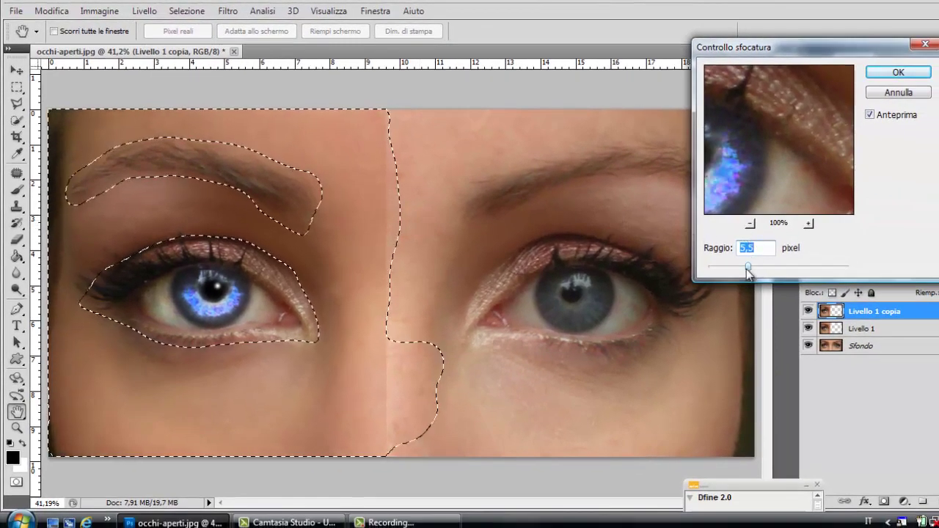
drag(748, 267, 737, 268)
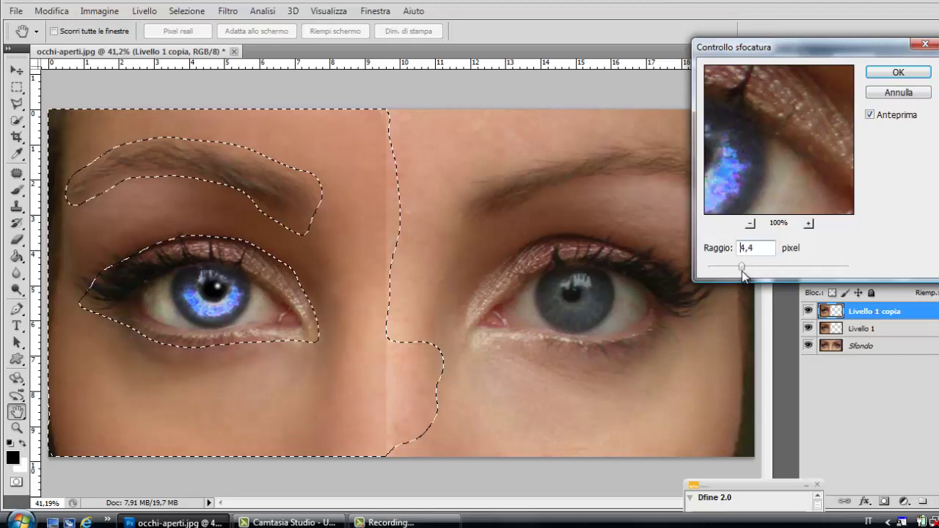
drag(742, 269, 745, 269)
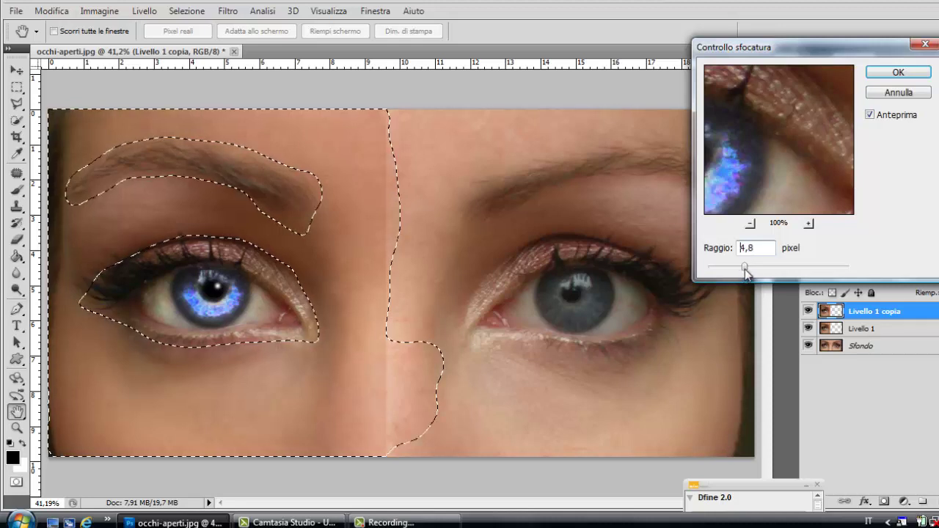
click(889, 74)
key(ctrl+d)
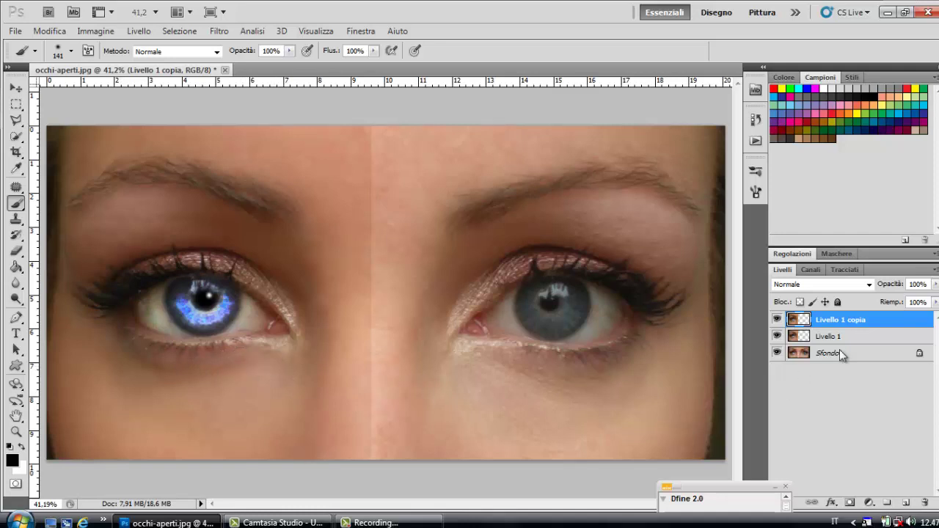
Duplicate Livello 1 copia, set the brush to 66 px, and add empty layer Livello 2
drag(864, 327, 909, 504)
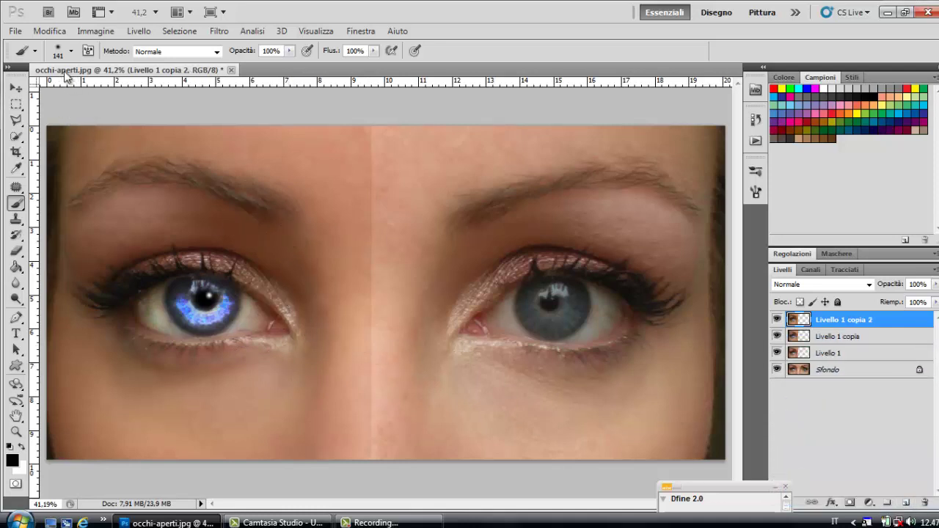
click(70, 53)
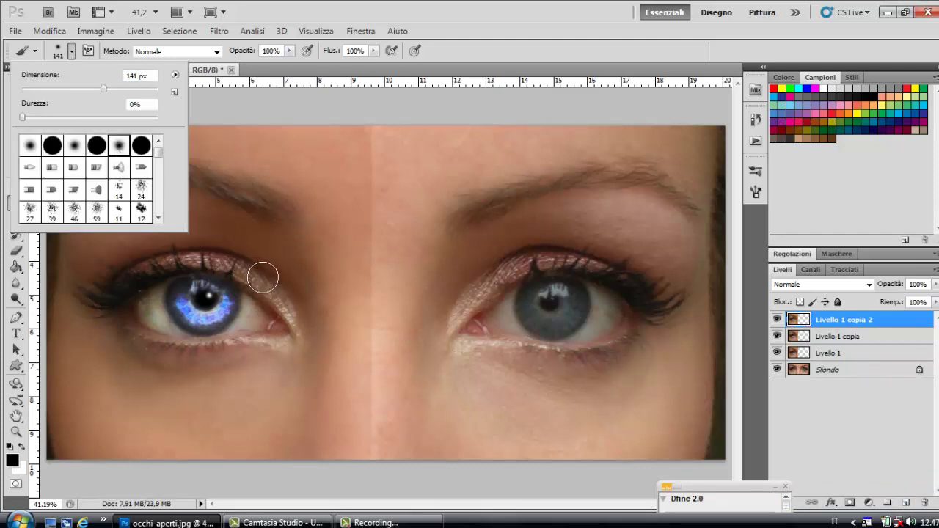
click(92, 91)
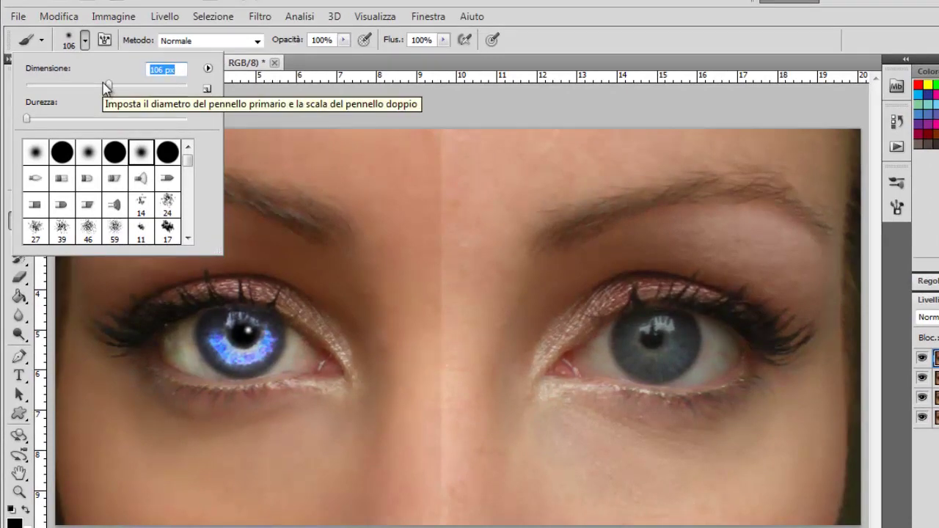
drag(106, 88, 101, 88)
click(301, 345)
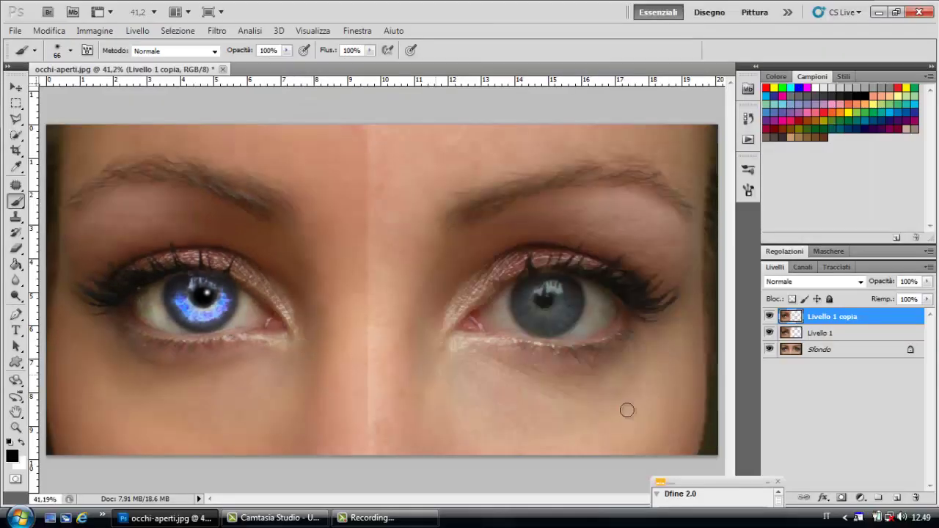
click(897, 499)
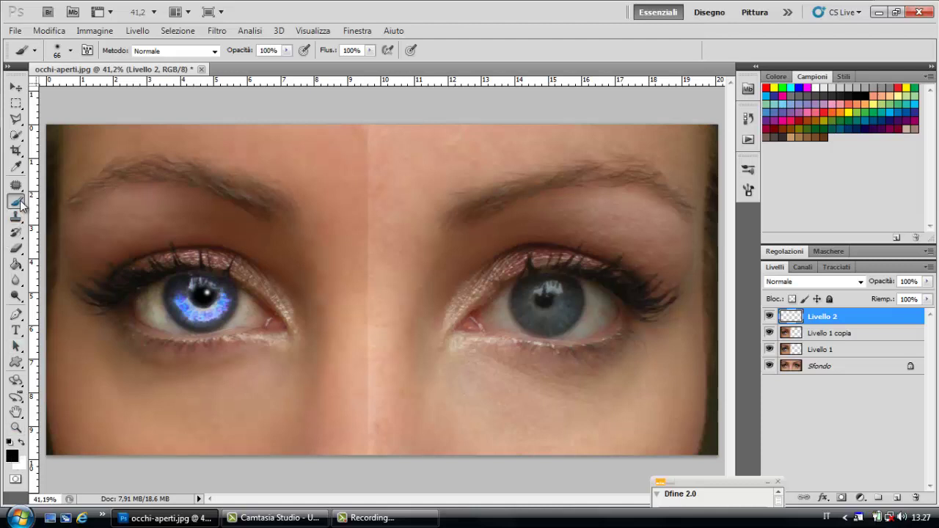
Paint black over the left upper eyelid on Livello 2, then reduce the brush to 37 px
click(70, 51)
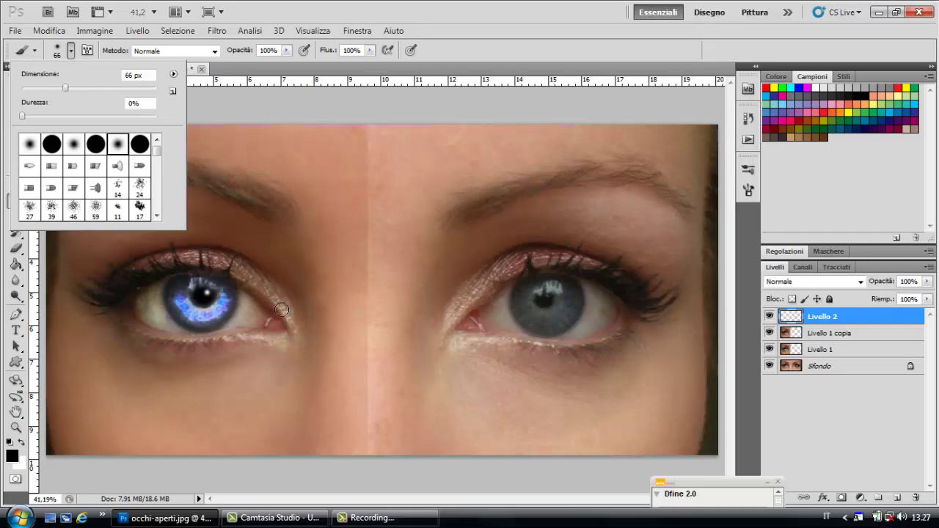
drag(287, 320, 278, 307)
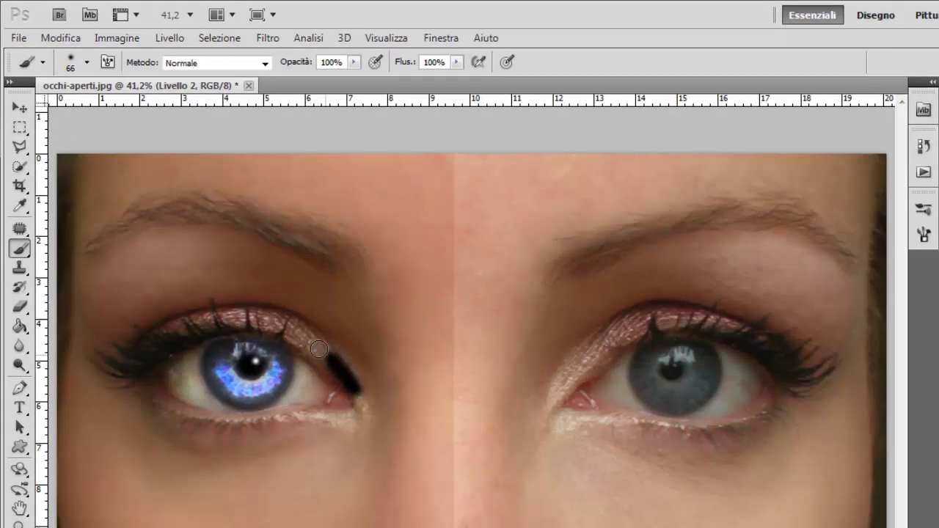
mouse_move(317, 349)
mouse_down()
mouse_move(249, 316)
mouse_move(117, 351)
mouse_move(79, 297)
mouse_move(214, 289)
mouse_move(253, 301)
mouse_move(312, 334)
mouse_move(362, 399)
mouse_move(325, 342)
mouse_move(274, 312)
mouse_move(213, 307)
mouse_move(124, 338)
mouse_move(218, 300)
mouse_move(147, 312)
mouse_move(123, 327)
mouse_move(96, 295)
mouse_move(214, 297)
mouse_move(245, 308)
mouse_move(163, 323)
mouse_move(140, 342)
mouse_move(114, 332)
mouse_move(105, 306)
mouse_up()
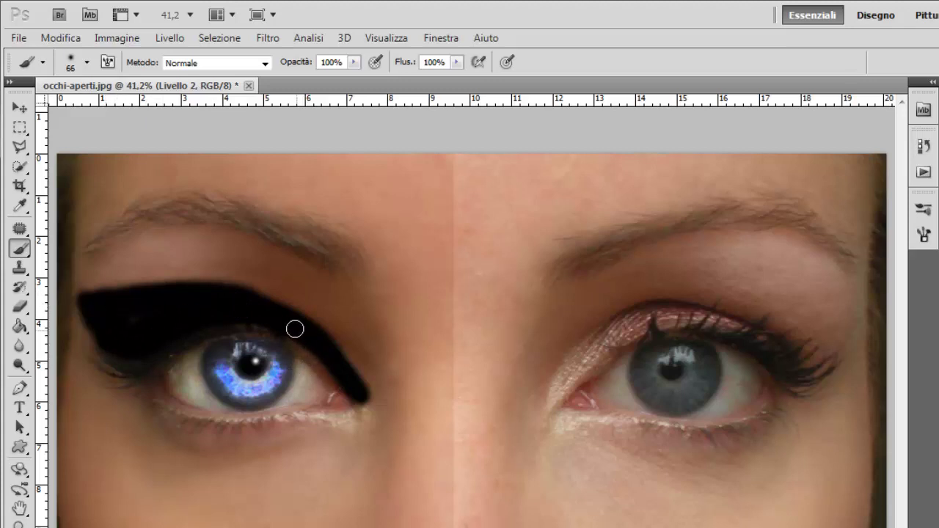
right_click(348, 382)
click(398, 413)
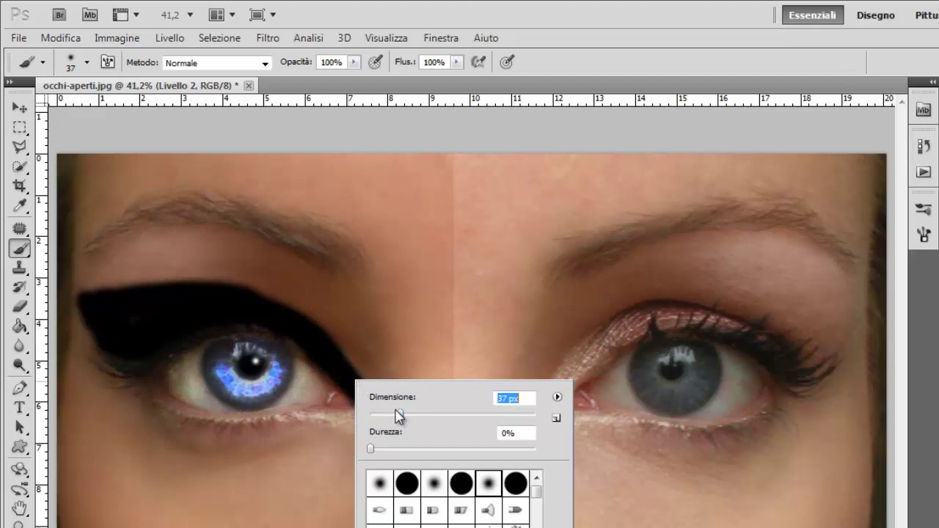
click(352, 385)
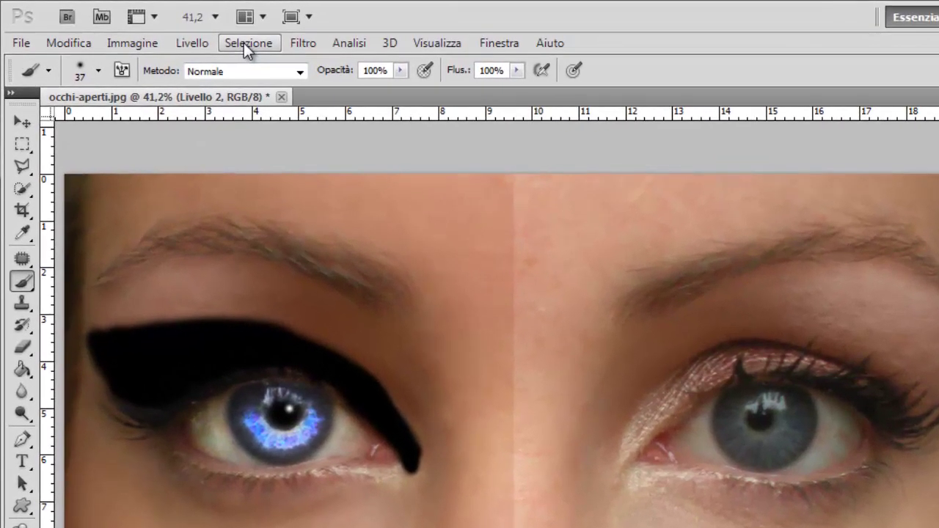
Gaussian-blur the black stroke on Livello 2 at about 51,4 pixels radius
click(244, 43)
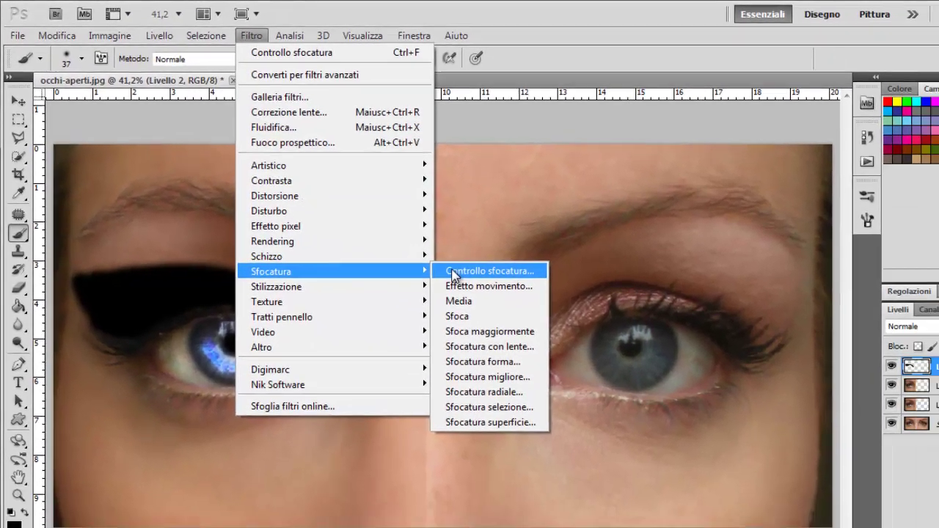
click(453, 273)
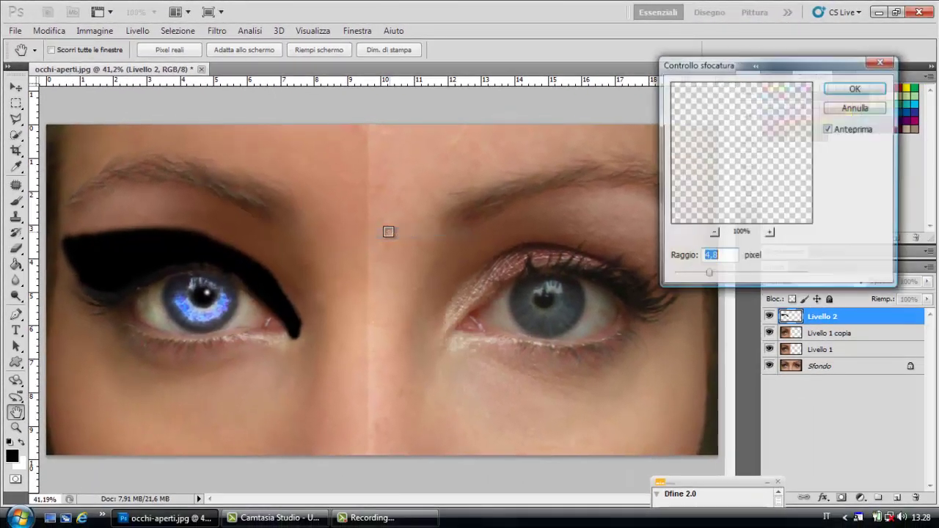
click(715, 233)
click(714, 233)
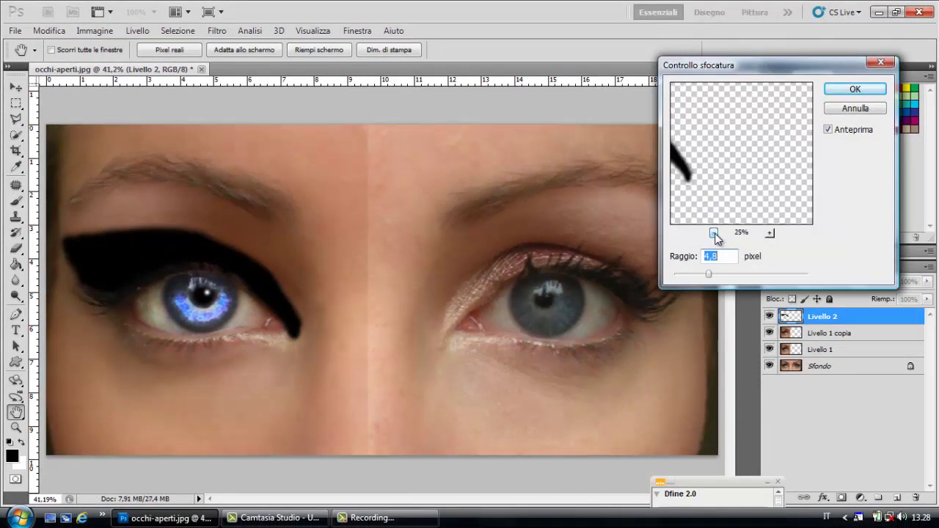
click(714, 234)
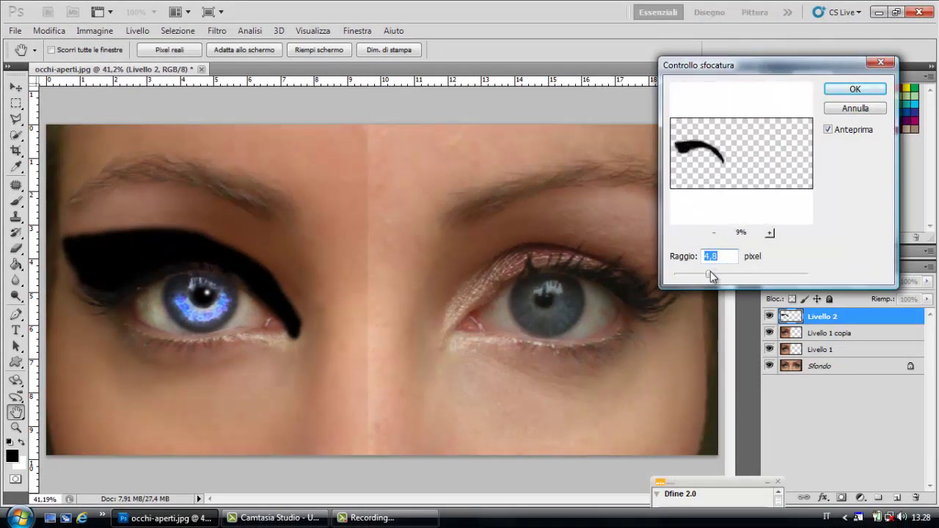
drag(711, 275, 751, 276)
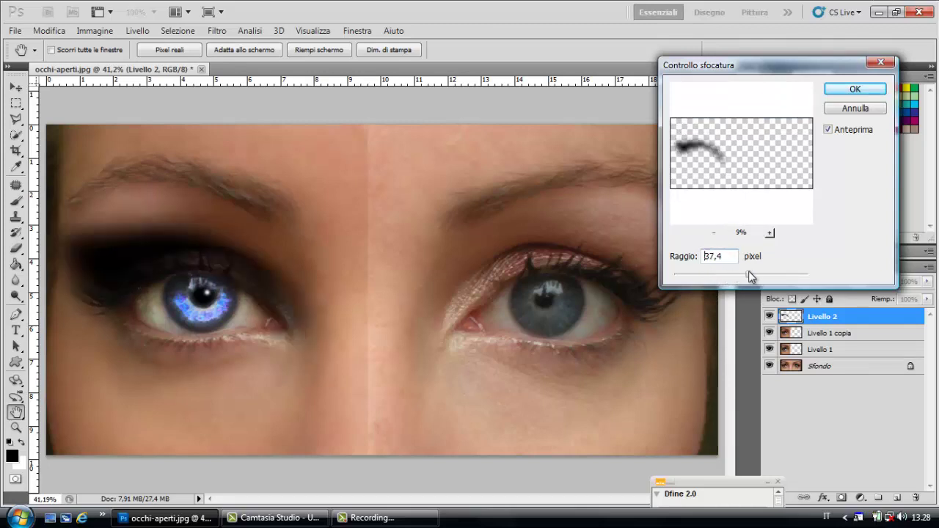
drag(749, 272, 753, 274)
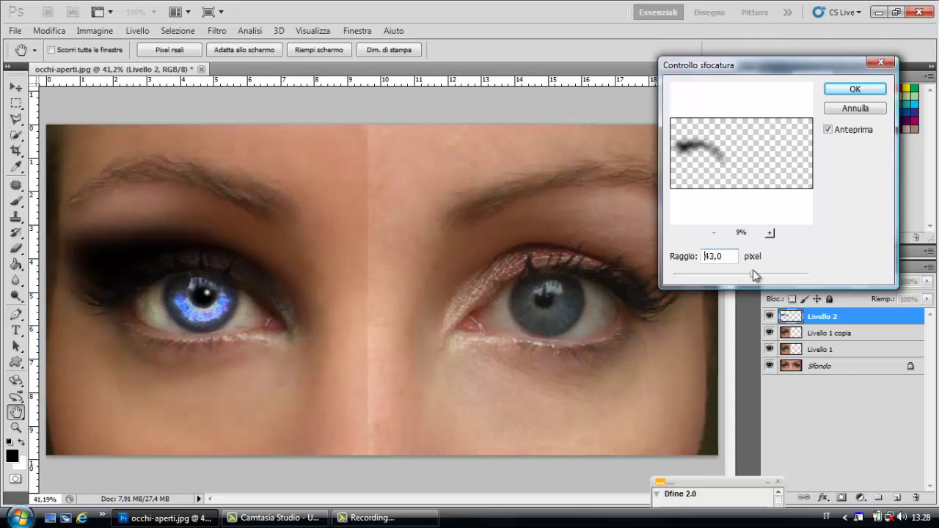
drag(754, 273, 758, 274)
drag(756, 274, 756, 274)
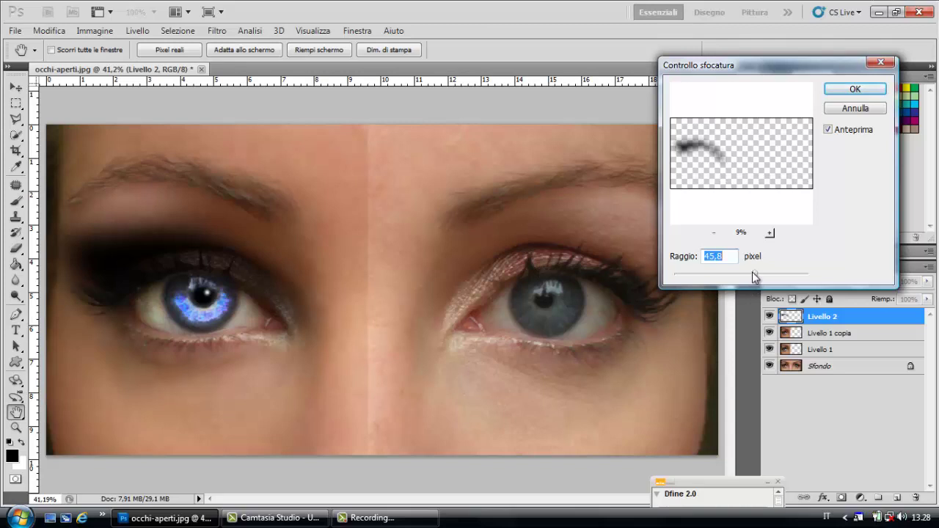
drag(755, 273, 760, 273)
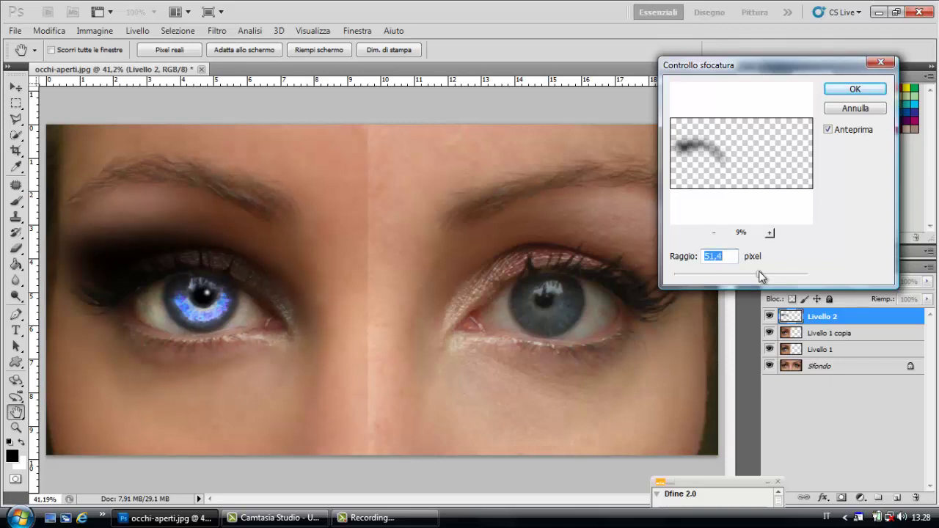
click(855, 89)
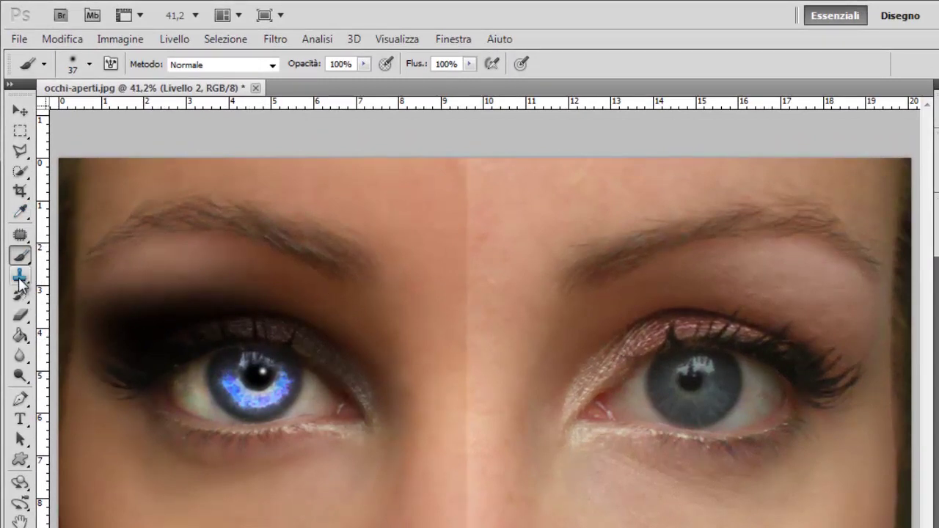
Select the Eraser tool to trim the smoky shadow around the left eye
click(21, 316)
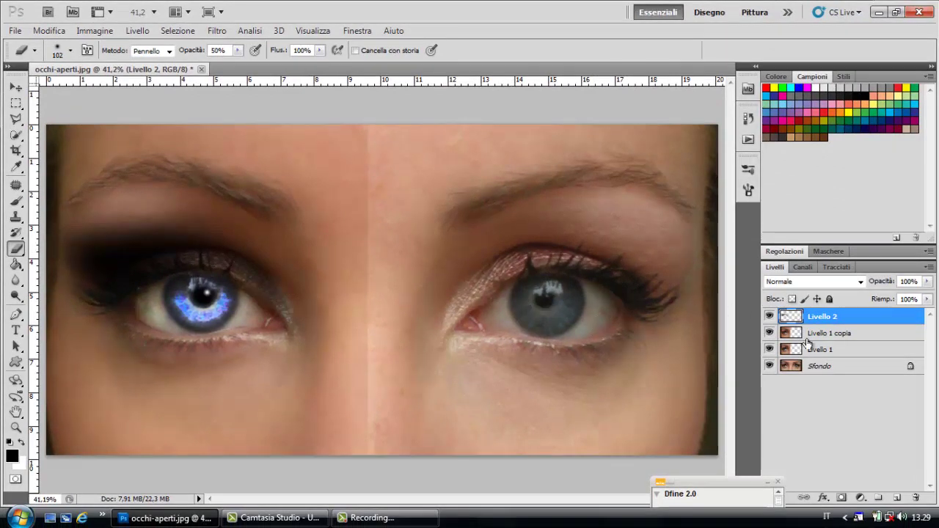
Add a new empty layer Livello 3 and hide the eyeshadow layer Livello 2
click(898, 499)
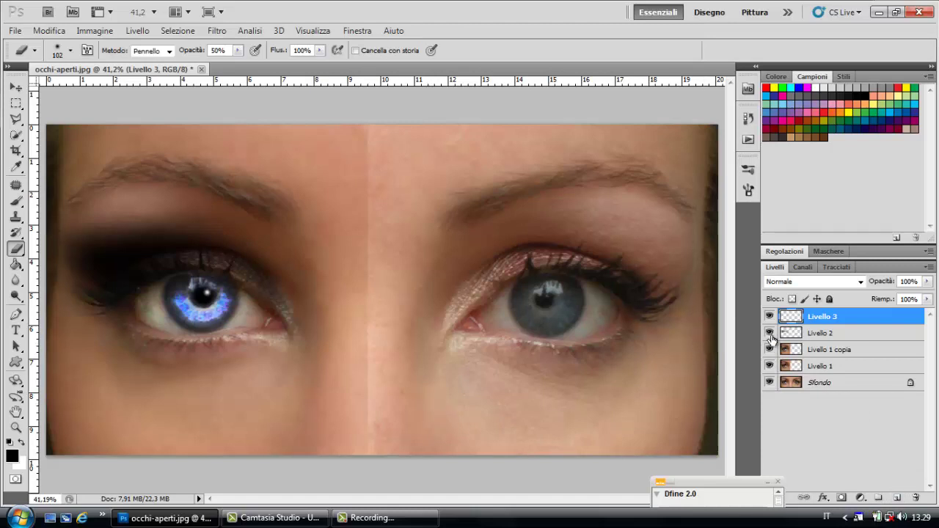
click(769, 334)
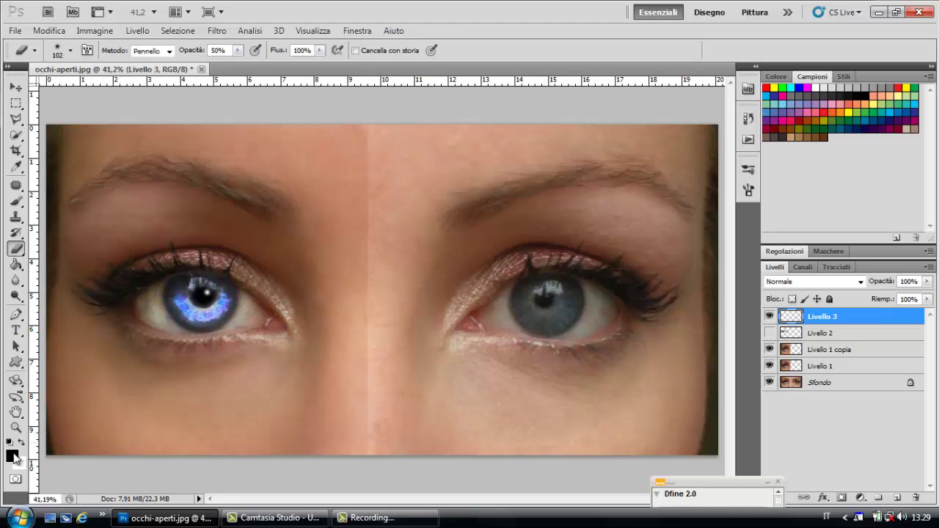
click(16, 202)
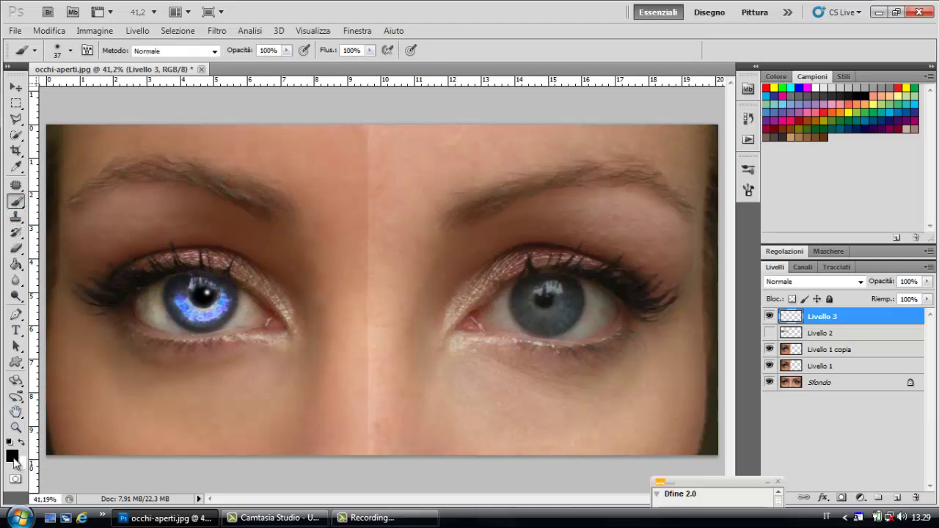
Set the foreground colour to dark brown #643a27, sampled from the left brow and darkened
click(12, 457)
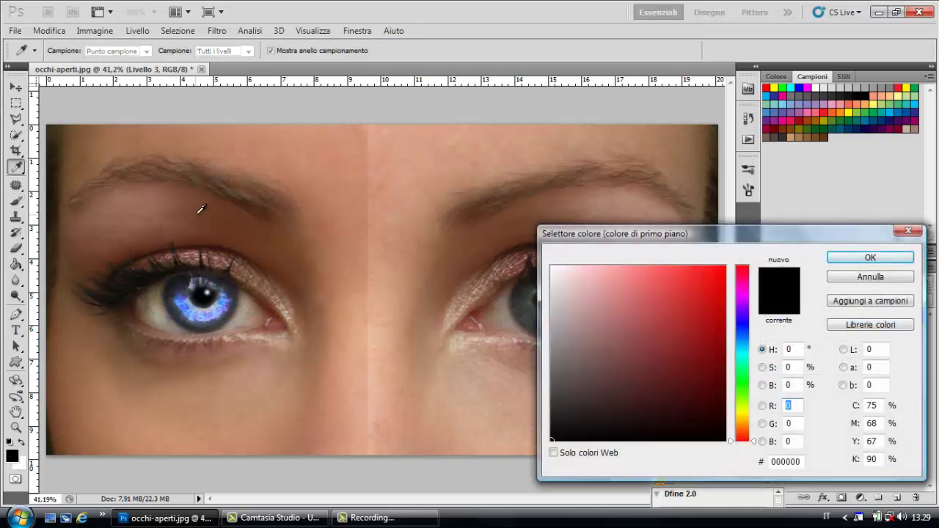
click(204, 207)
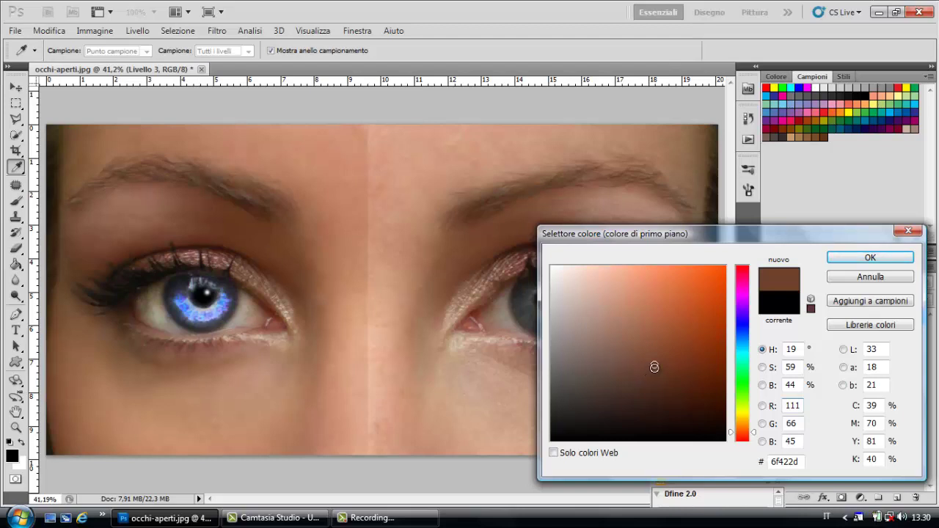
click(655, 369)
click(655, 370)
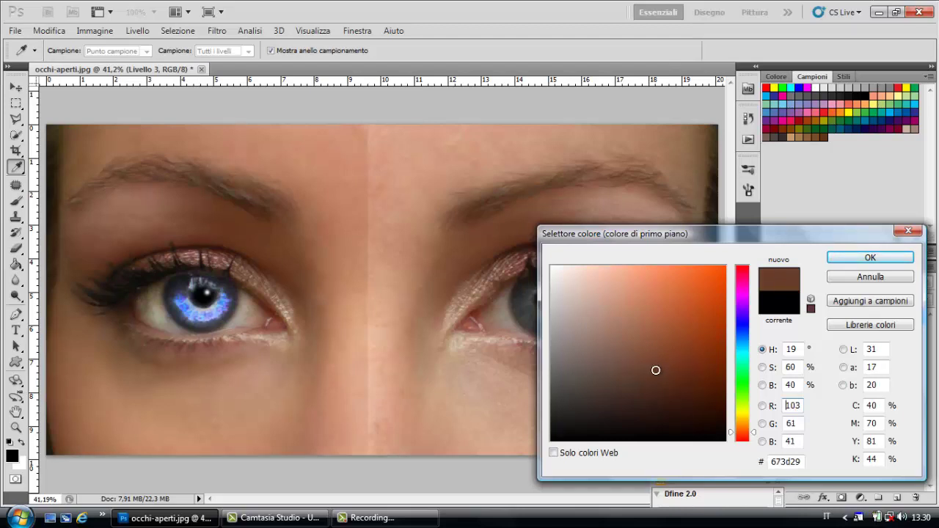
drag(656, 371, 658, 373)
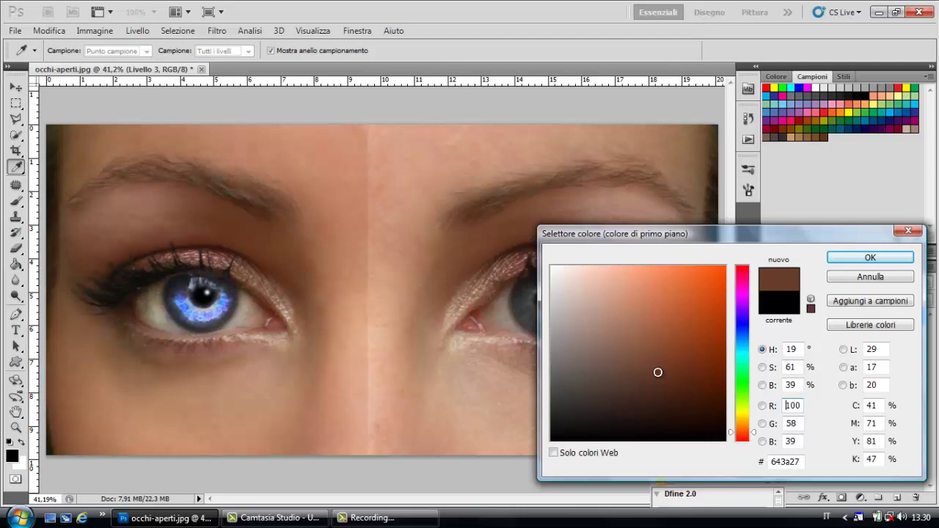
click(853, 257)
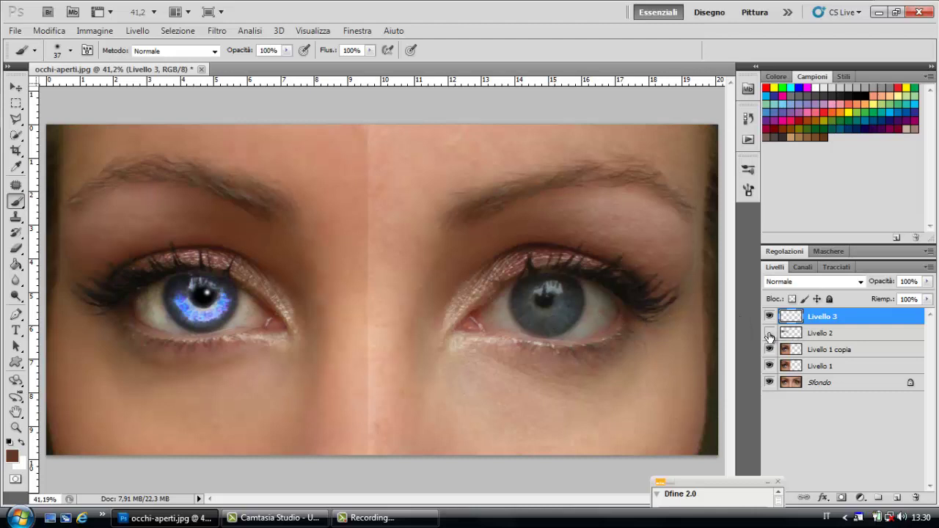
Show Livello 2 again and paint a 100 px brown wash from the left eyelid to the brow
click(769, 334)
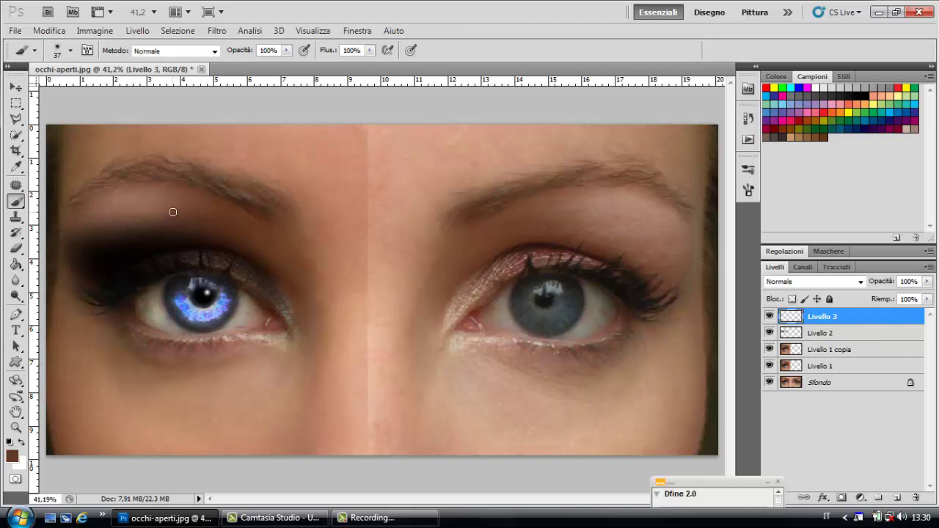
right_click(149, 204)
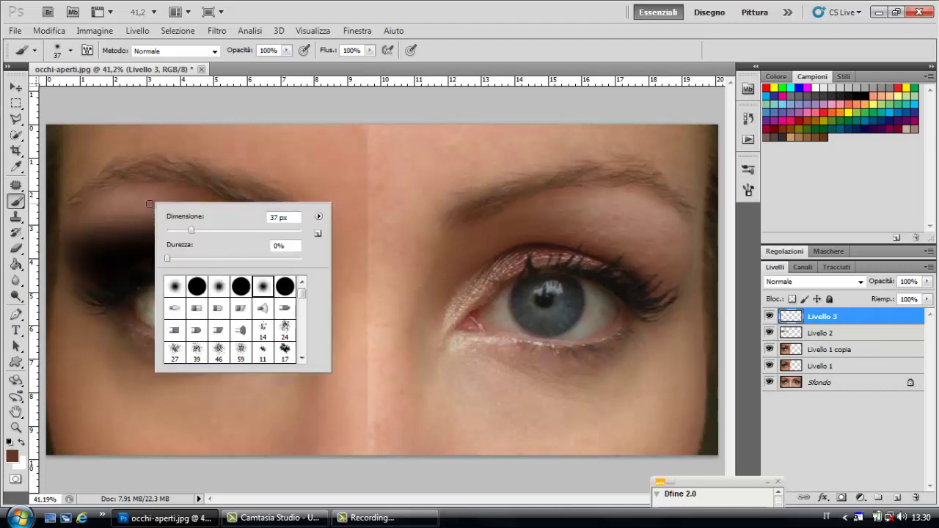
click(233, 230)
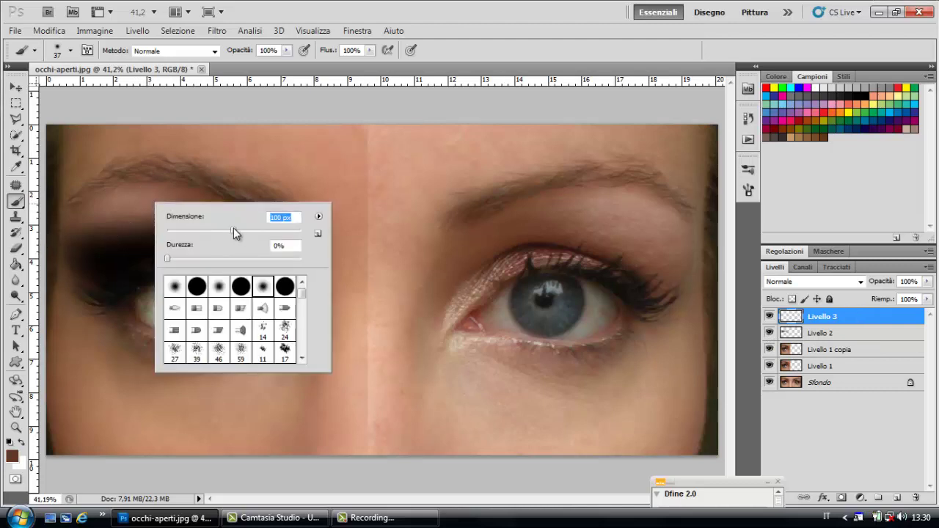
click(70, 224)
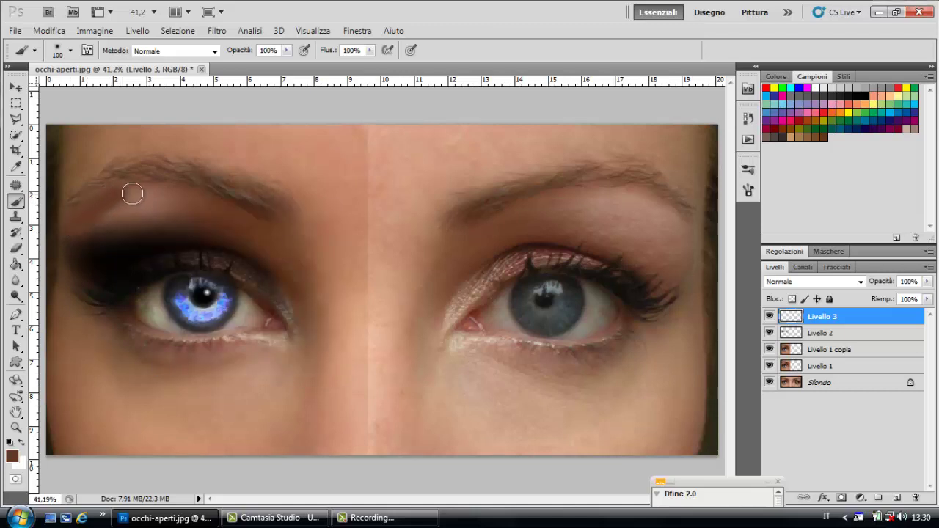
drag(132, 193, 232, 212)
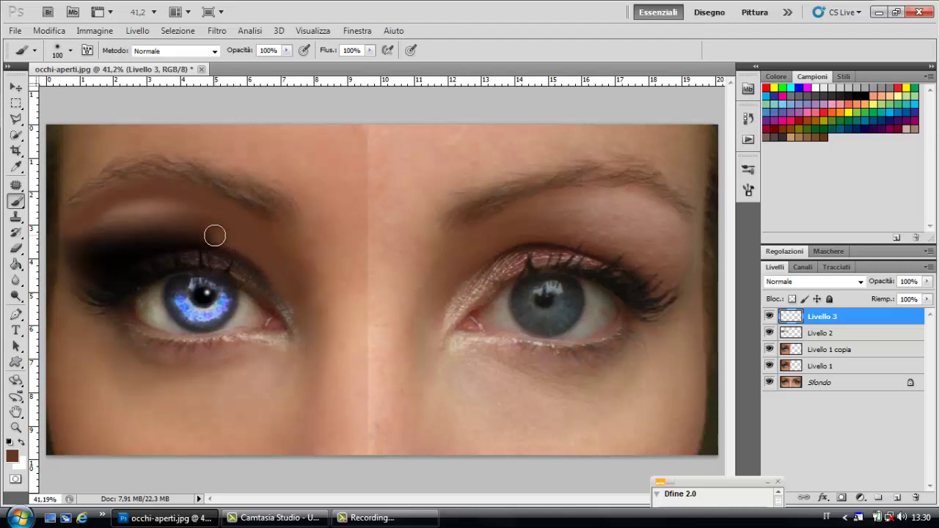
mouse_move(215, 236)
mouse_down()
mouse_move(70, 251)
mouse_move(145, 207)
mouse_move(218, 230)
mouse_move(145, 218)
mouse_move(80, 231)
mouse_up()
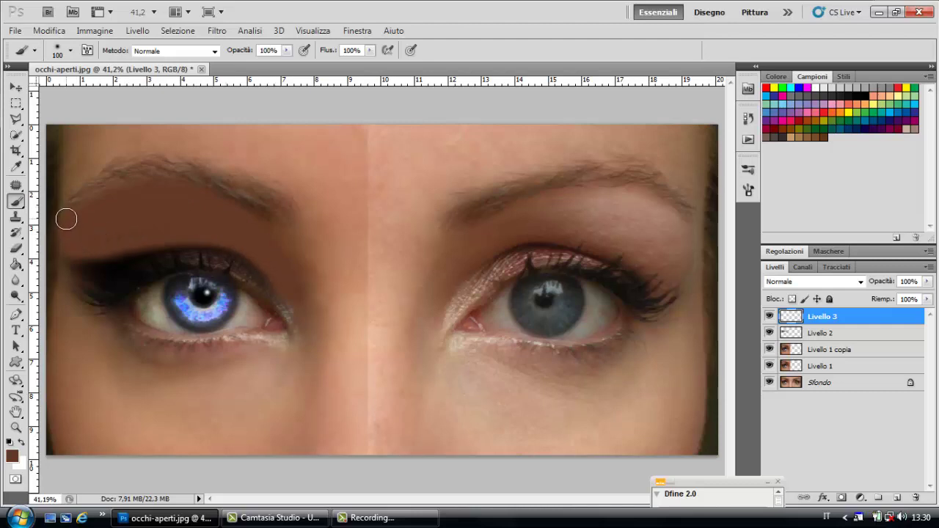
mouse_move(77, 243)
mouse_down()
mouse_move(229, 235)
mouse_move(261, 246)
mouse_up()
Apply a Gaussian blur of about 76 px radius to the brown eyelid paint on Livello 3
click(217, 30)
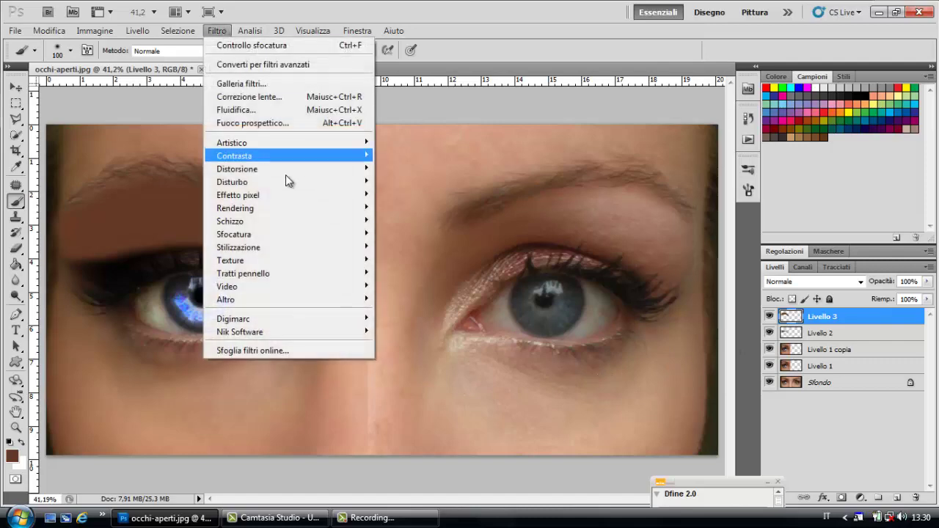
mouse_move(287, 234)
click(426, 233)
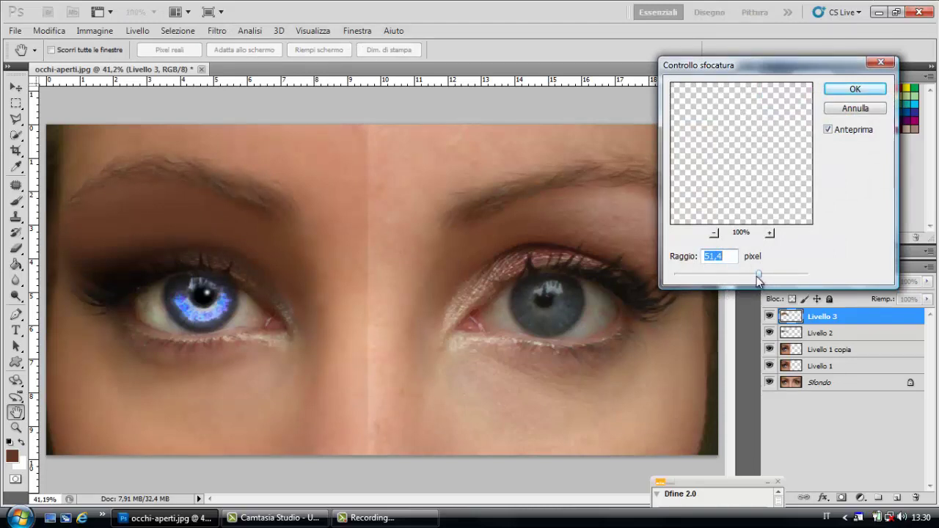
drag(759, 276, 740, 280)
drag(740, 273, 806, 269)
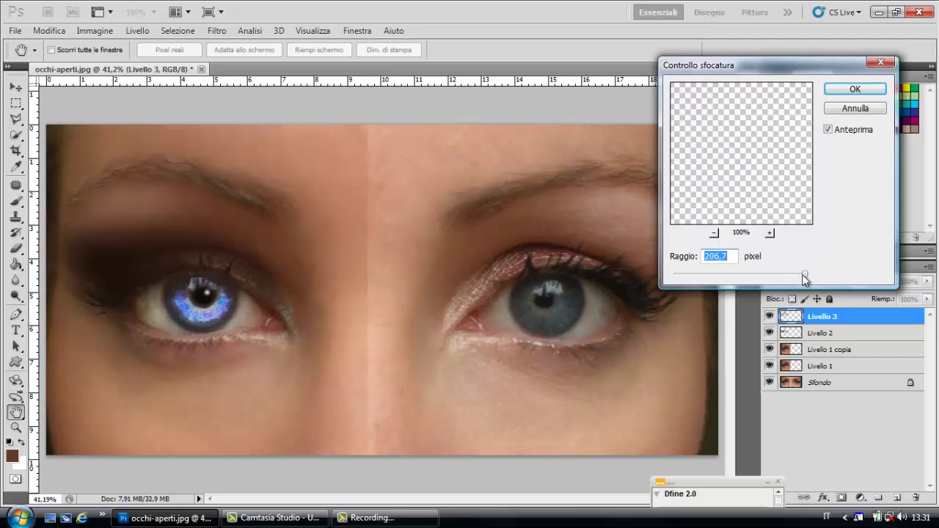
drag(806, 279, 769, 288)
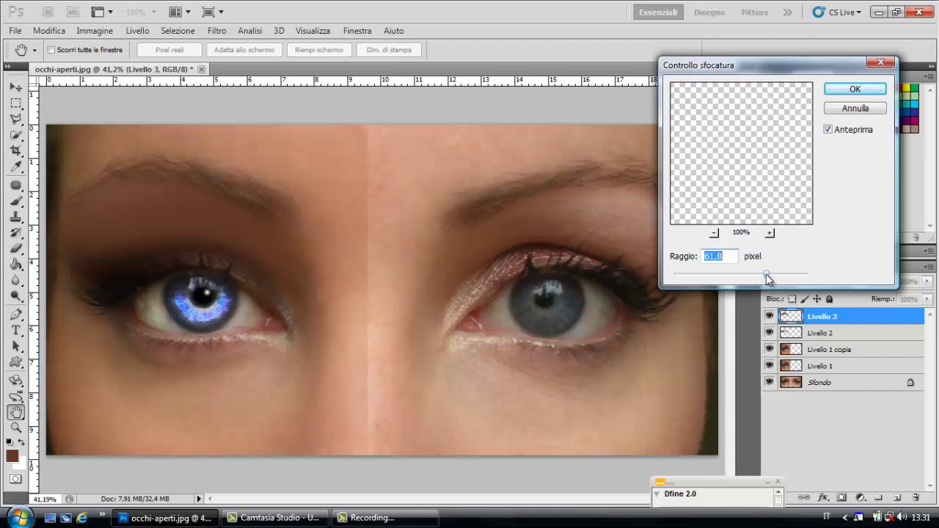
drag(767, 275, 772, 274)
drag(777, 275, 779, 276)
click(849, 86)
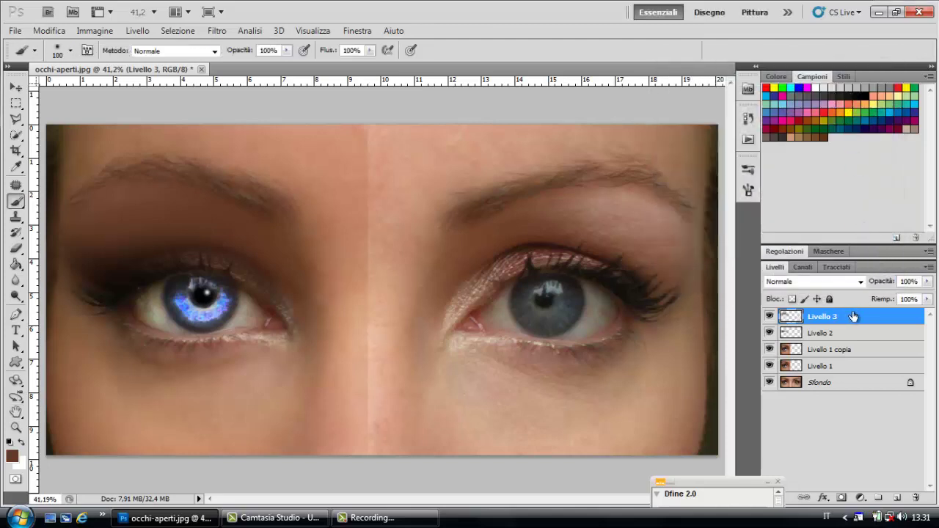
Move the brown paint layer below the eyeshadow layer and switch to the Eraser
drag(850, 318, 852, 343)
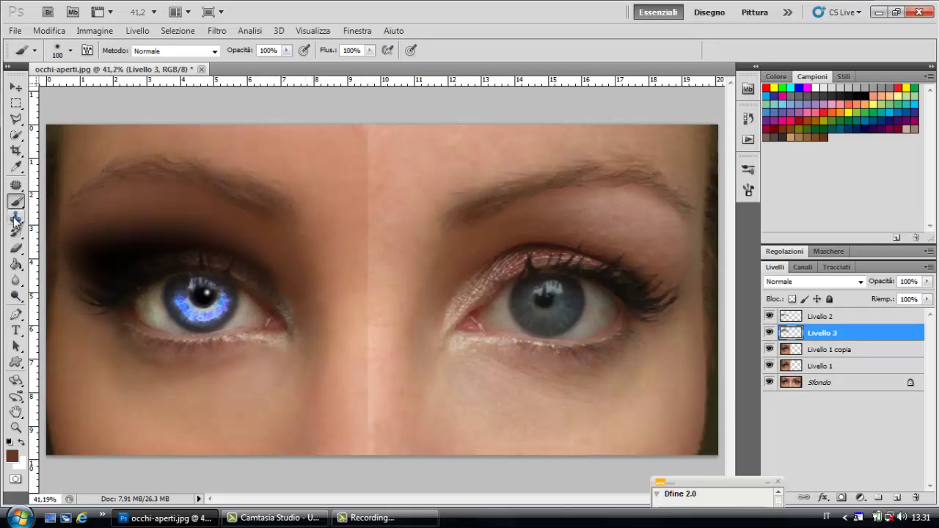
click(16, 249)
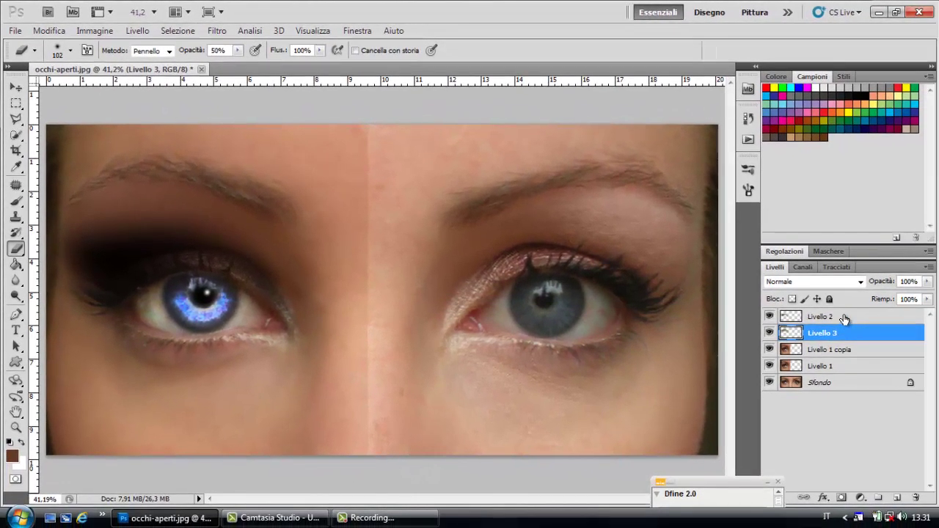
Add a new layer above Livello 2 and reset the colours to black and white
click(844, 319)
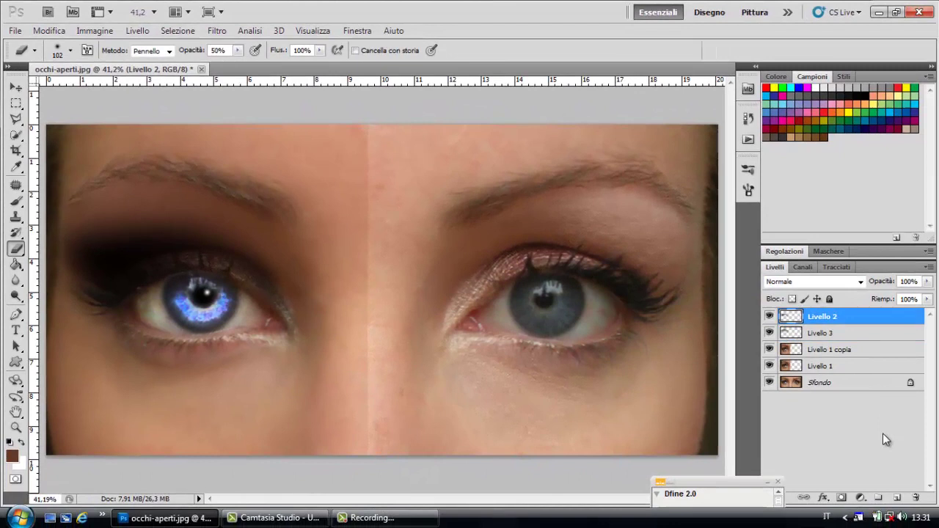
click(895, 499)
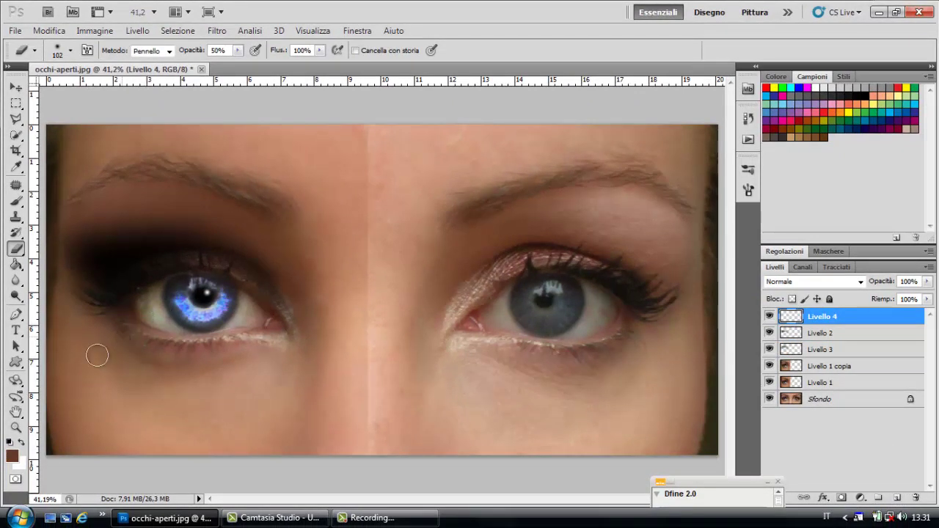
click(21, 443)
click(9, 442)
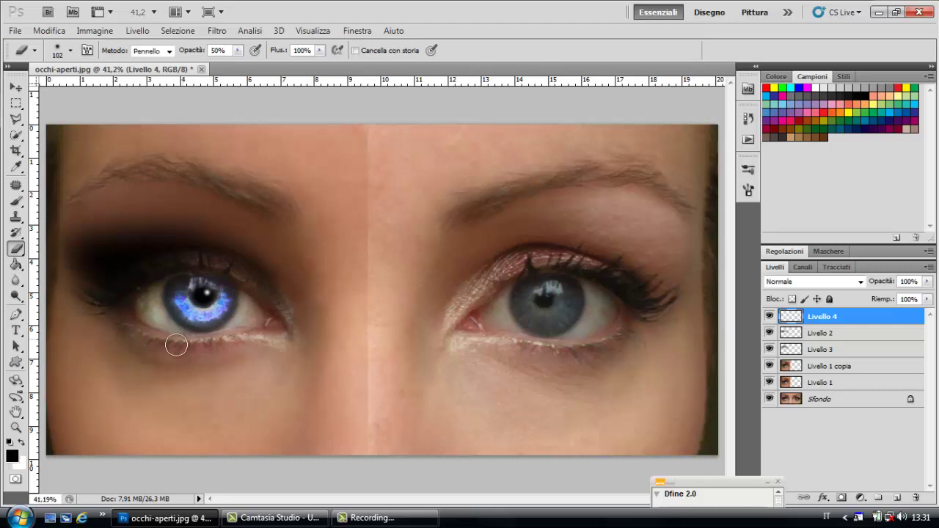
Paint a thick black line under the left eye's lower lid with a 49 px soft brush
right_click(290, 347)
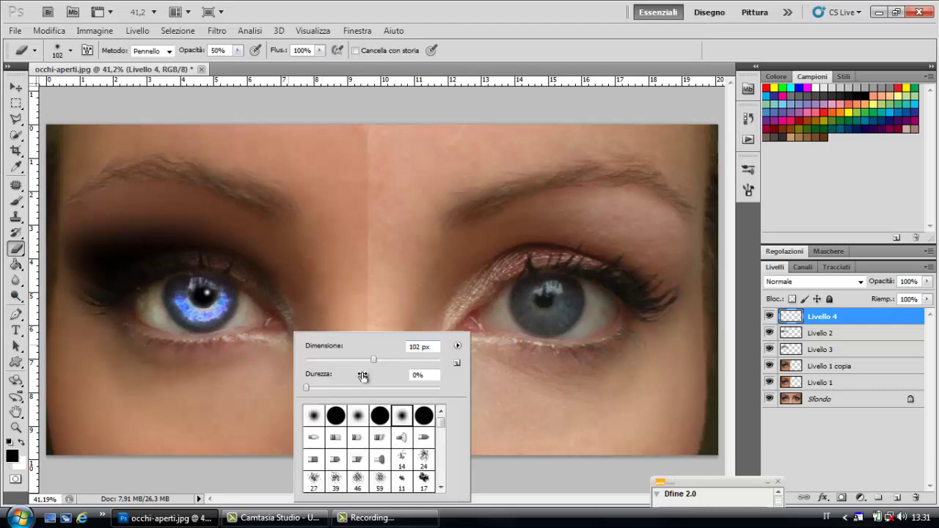
drag(356, 361, 342, 360)
key(Return)
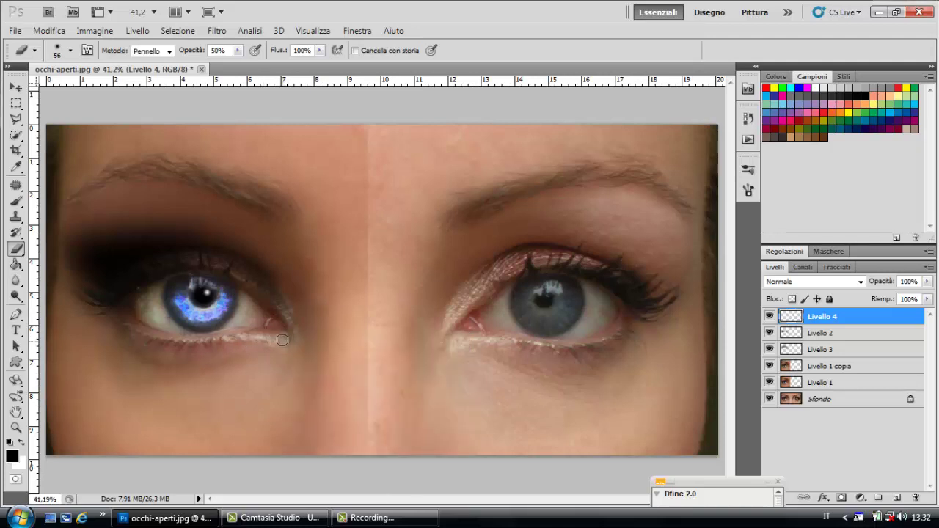
click(17, 200)
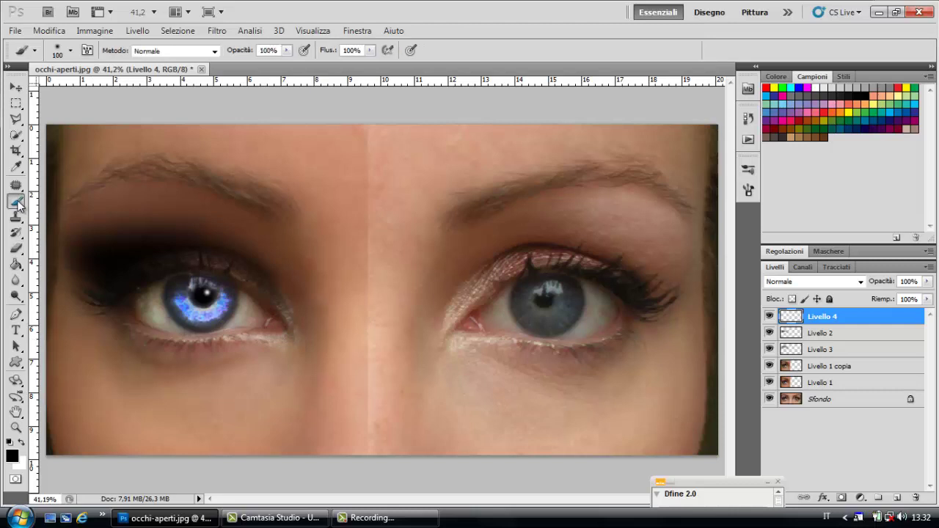
click(80, 200)
right_click(282, 342)
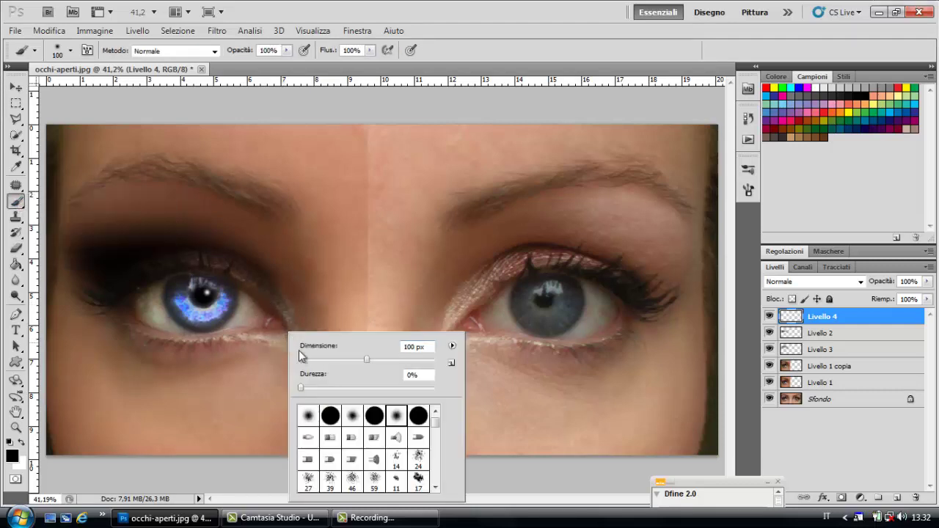
click(333, 362)
key(Return)
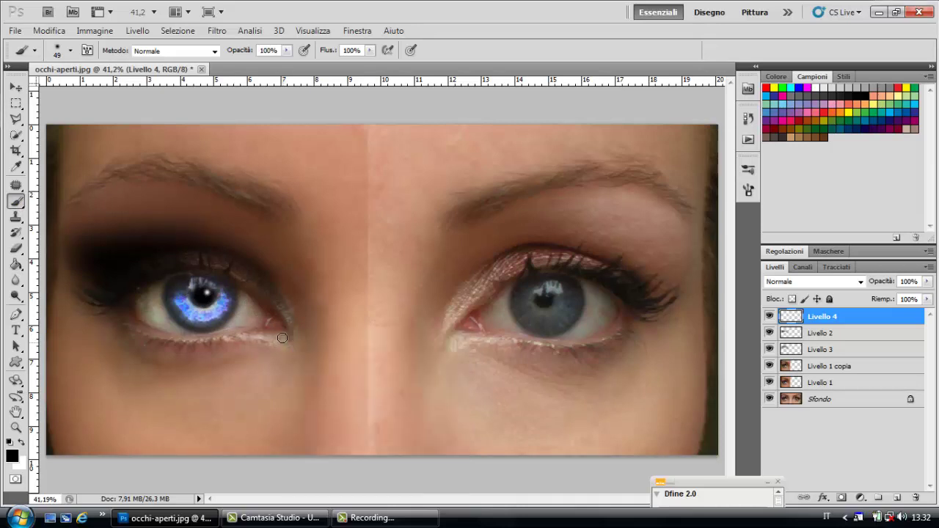
mouse_move(277, 337)
mouse_down()
mouse_move(146, 338)
mouse_move(120, 314)
mouse_up()
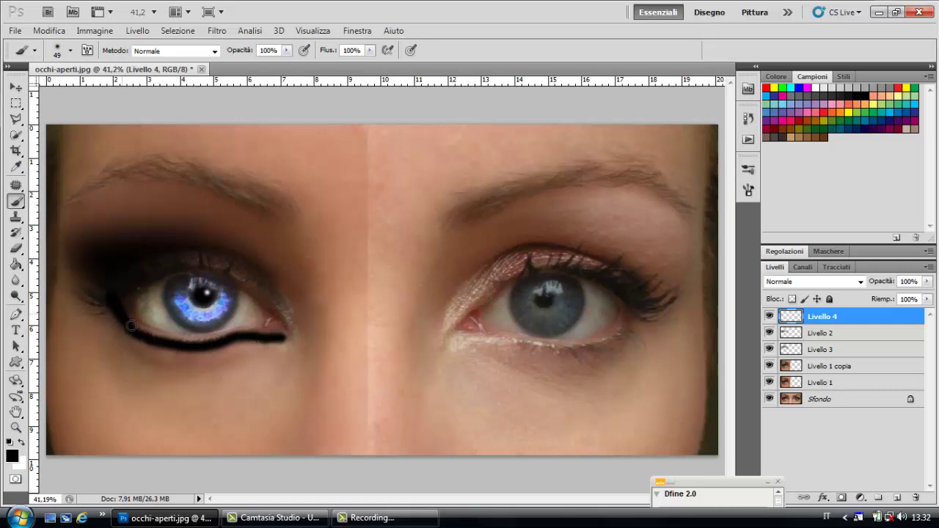
mouse_move(131, 326)
mouse_down()
mouse_move(199, 348)
mouse_move(283, 340)
mouse_up()
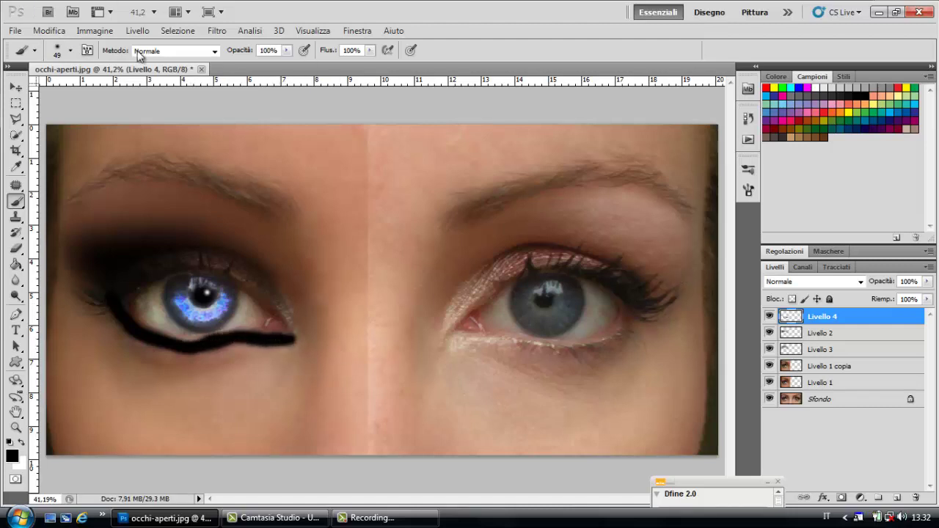
Preview a Gaussian Blur on Livello 4's lower-lid line with a radius of about 28.9 px
click(169, 31)
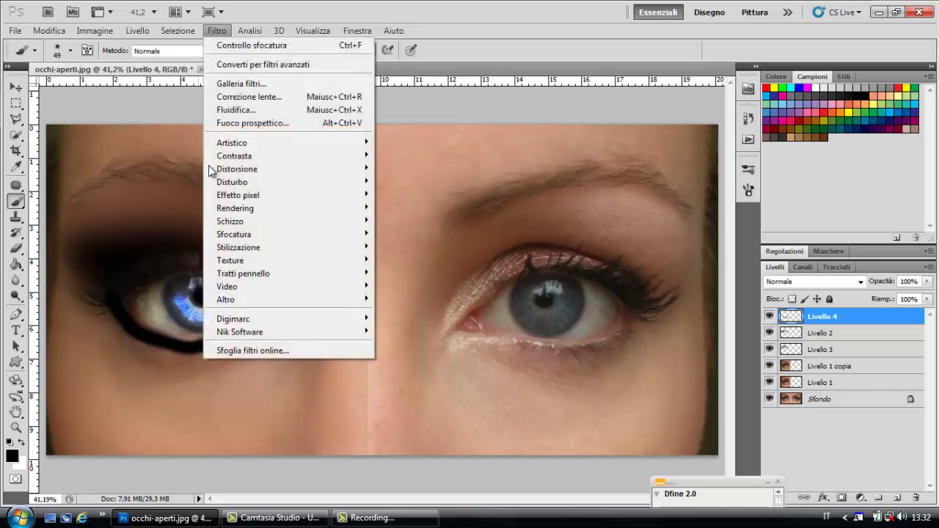
mouse_move(233, 234)
click(405, 233)
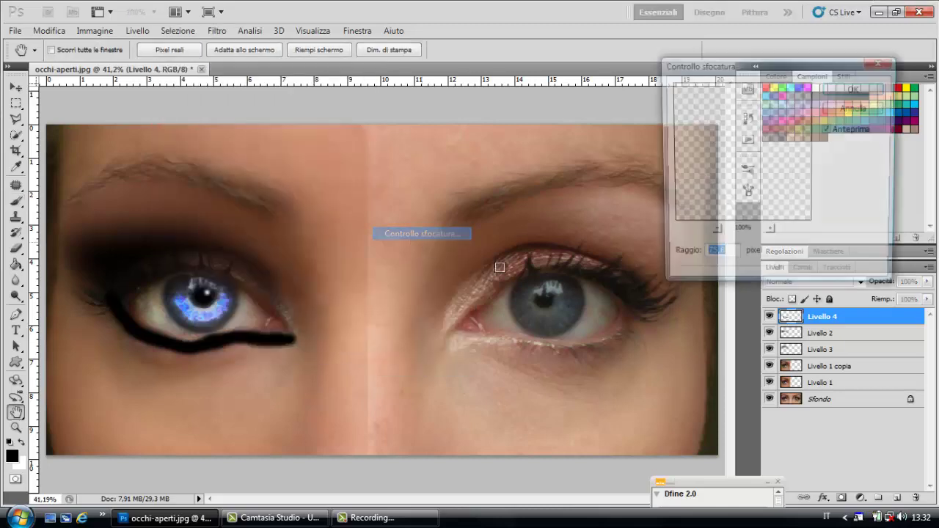
drag(764, 277, 742, 281)
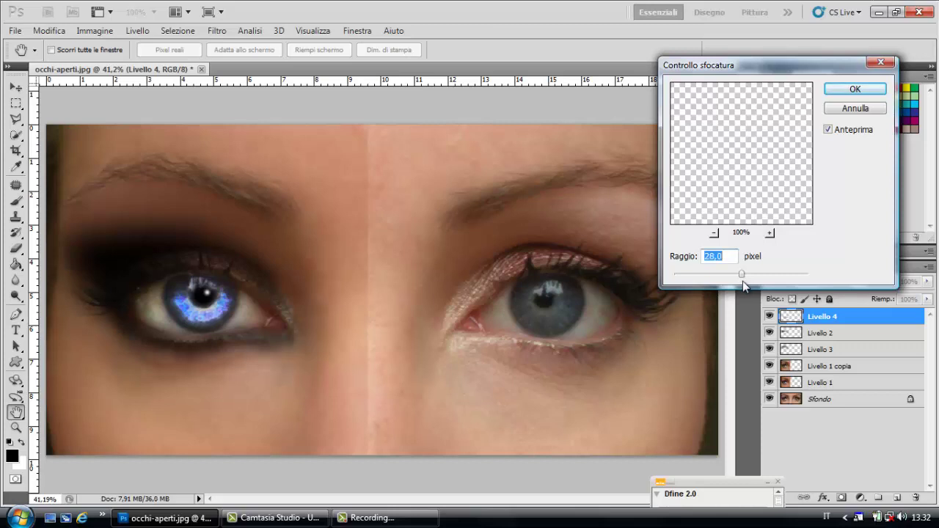
drag(742, 281, 742, 279)
Apply the blur and set up the Eraser at 100% opacity
click(855, 89)
key(b)
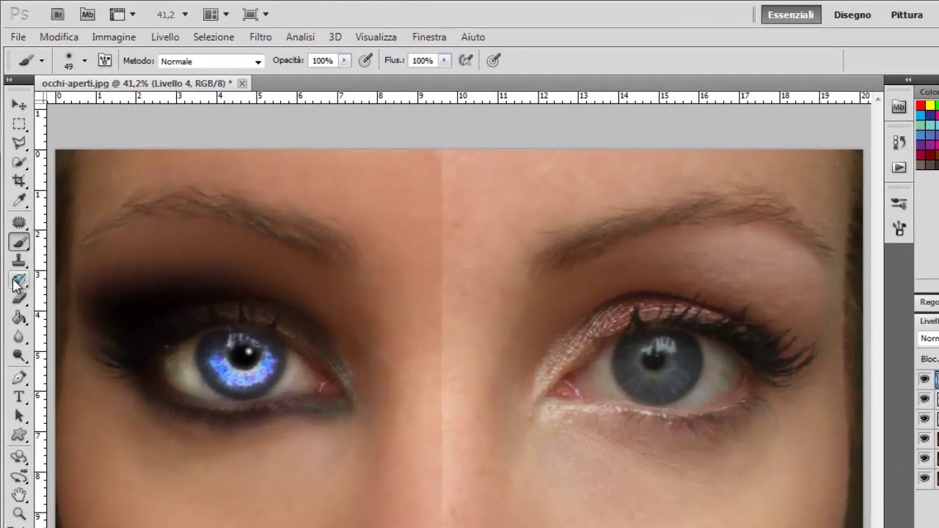
click(19, 287)
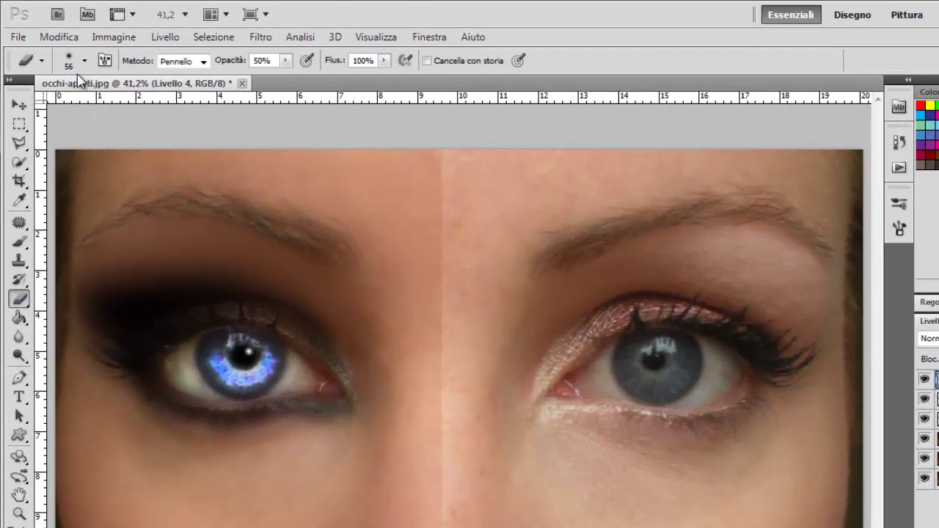
click(286, 60)
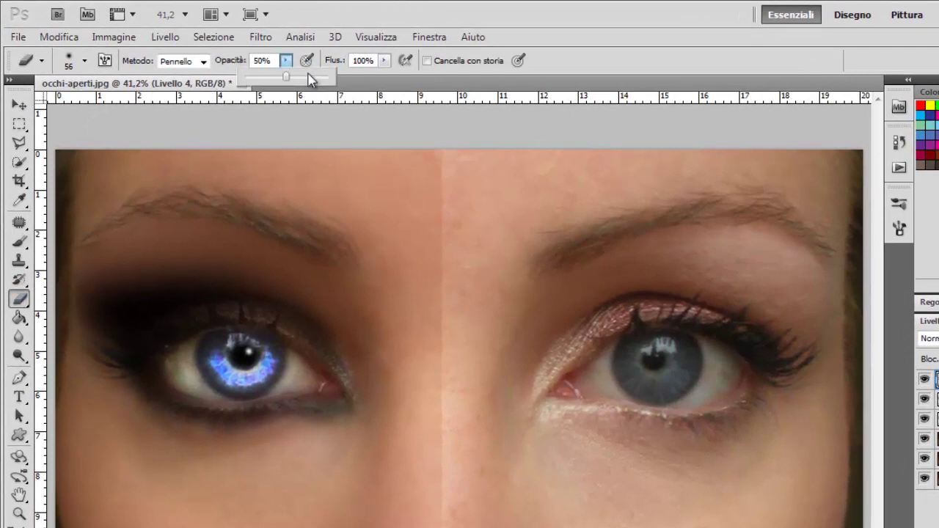
drag(306, 86, 342, 80)
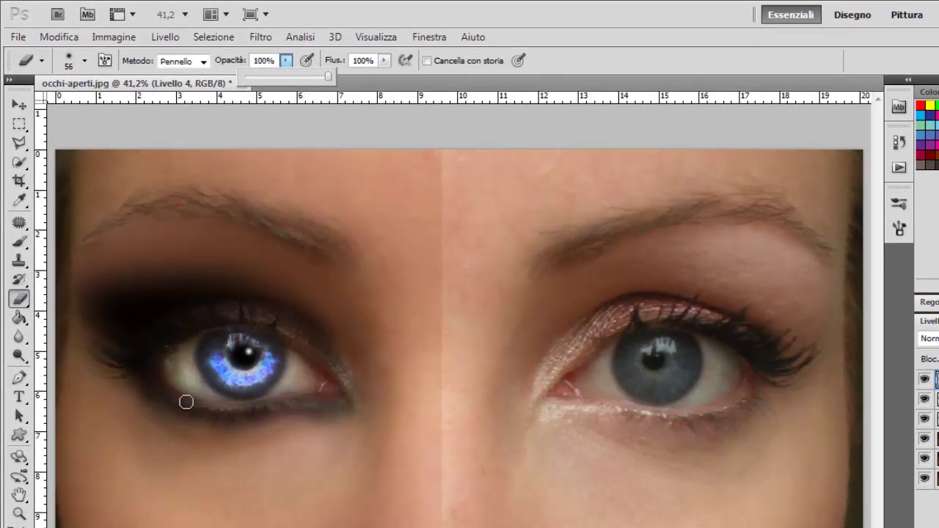
click(186, 379)
Erase the smudged shadow off the left eye's white with a 74 px eraser
mouse_move(186, 379)
mouse_down()
mouse_move(286, 385)
mouse_move(335, 406)
mouse_up()
right_click(252, 372)
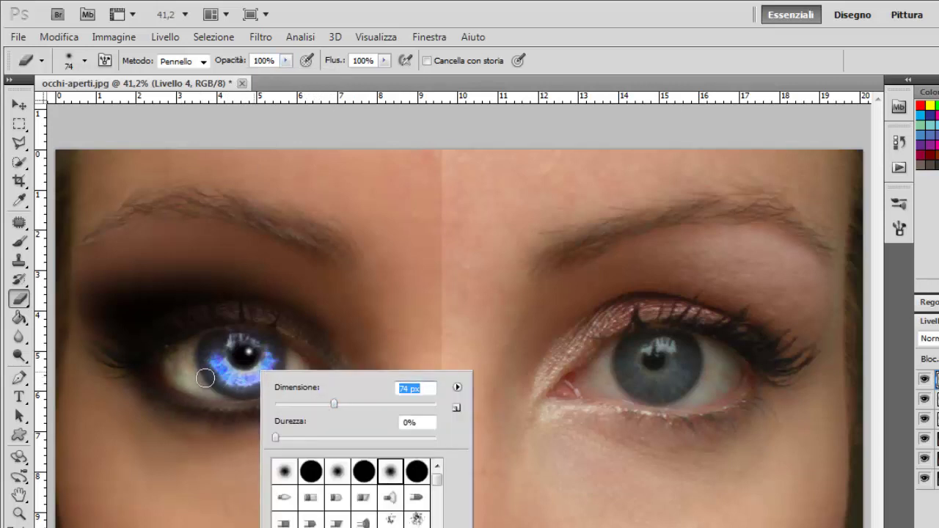
click(176, 375)
drag(191, 381, 306, 383)
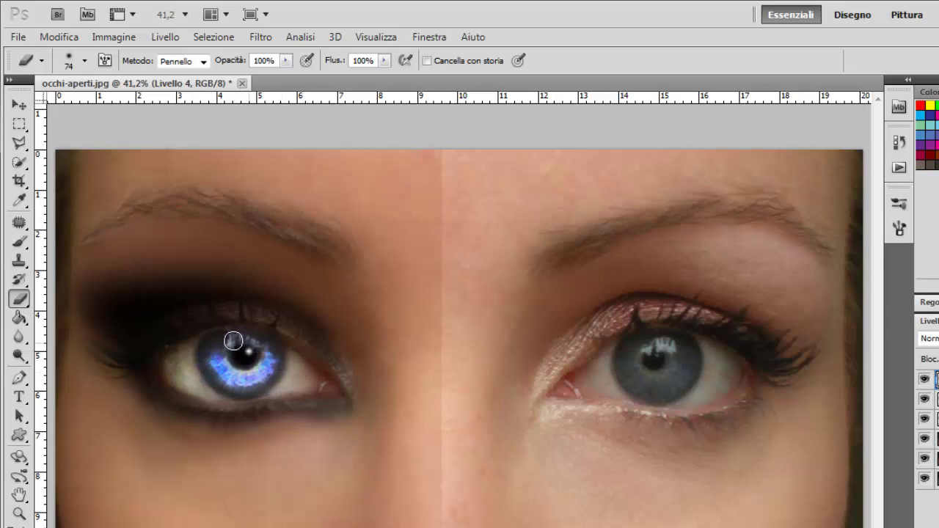
mouse_move(169, 370)
mouse_down()
mouse_move(198, 381)
mouse_move(317, 385)
mouse_up()
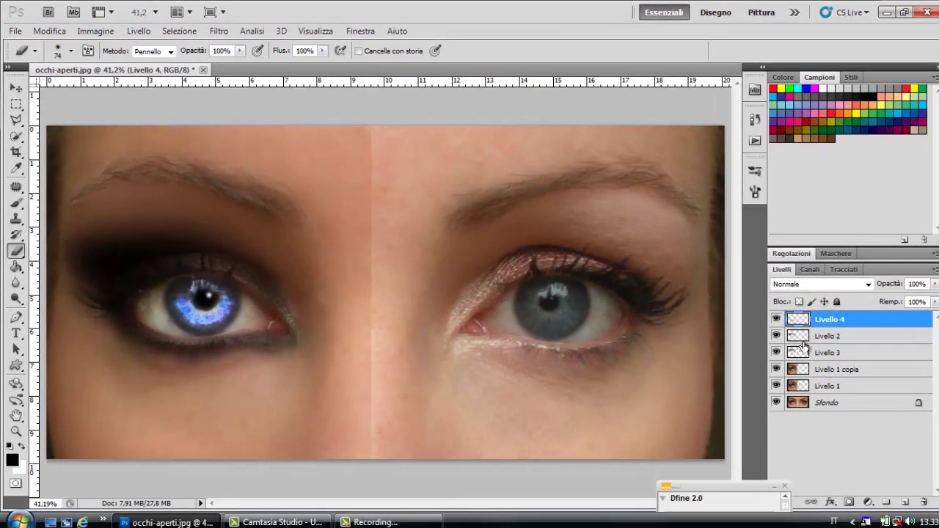
click(801, 339)
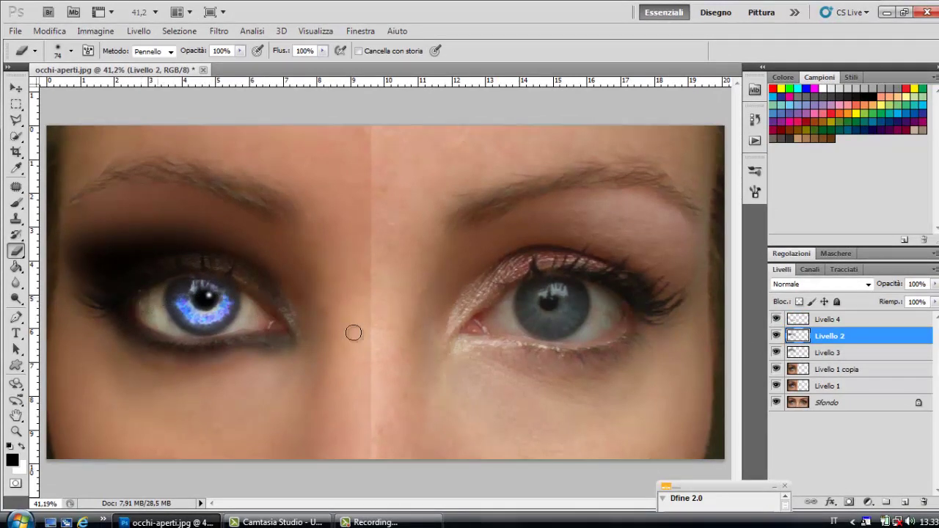
click(827, 354)
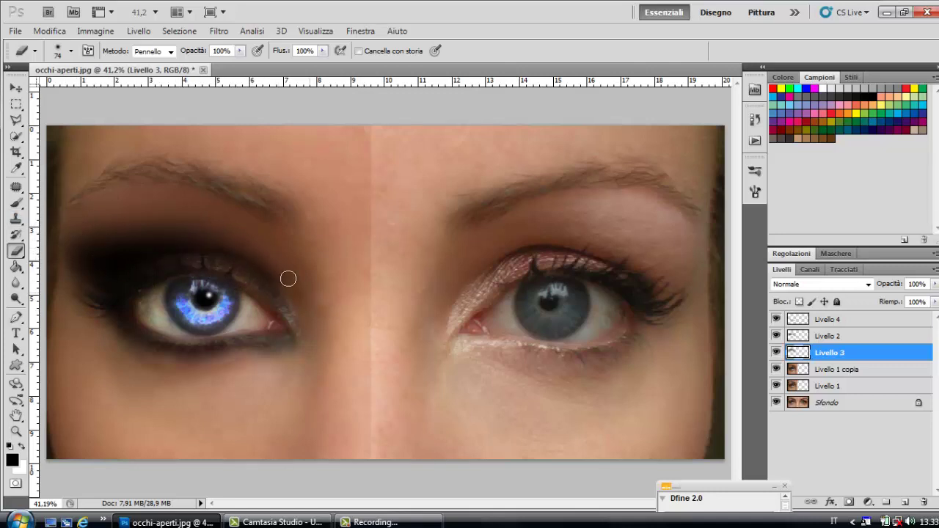
click(848, 325)
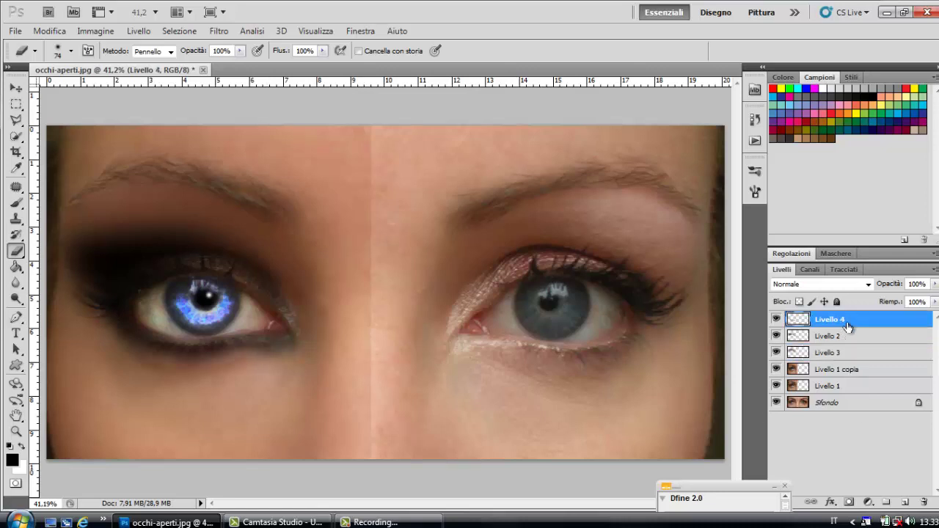
Add a new empty layer, Livello 5, and select the Brush with an adjusted size
click(907, 504)
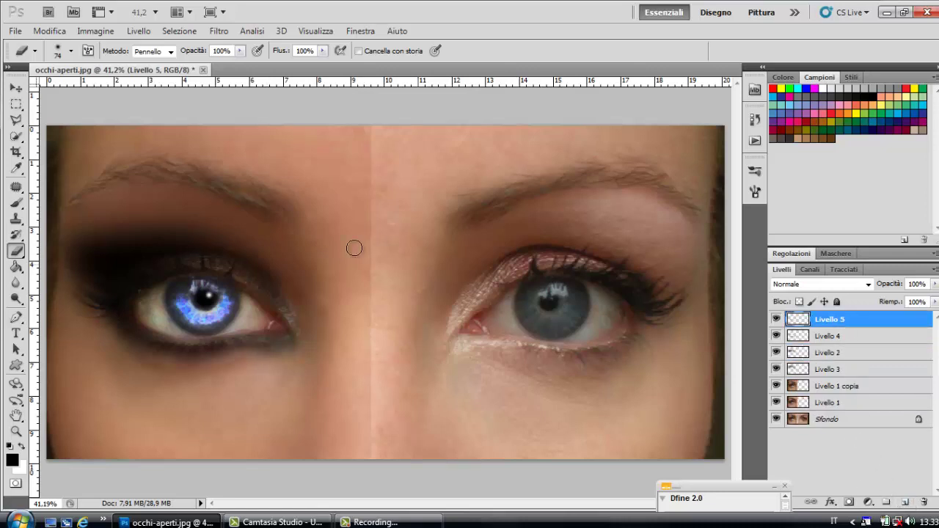
click(16, 203)
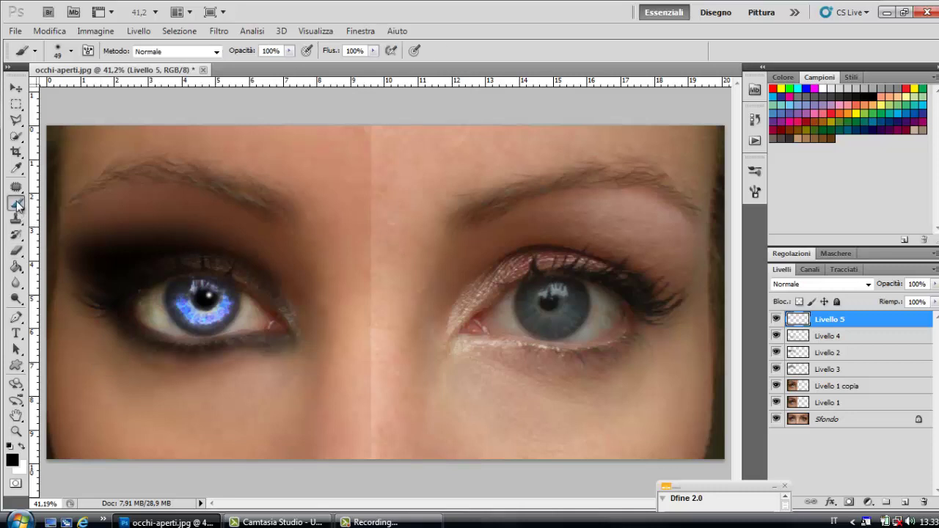
right_click(276, 215)
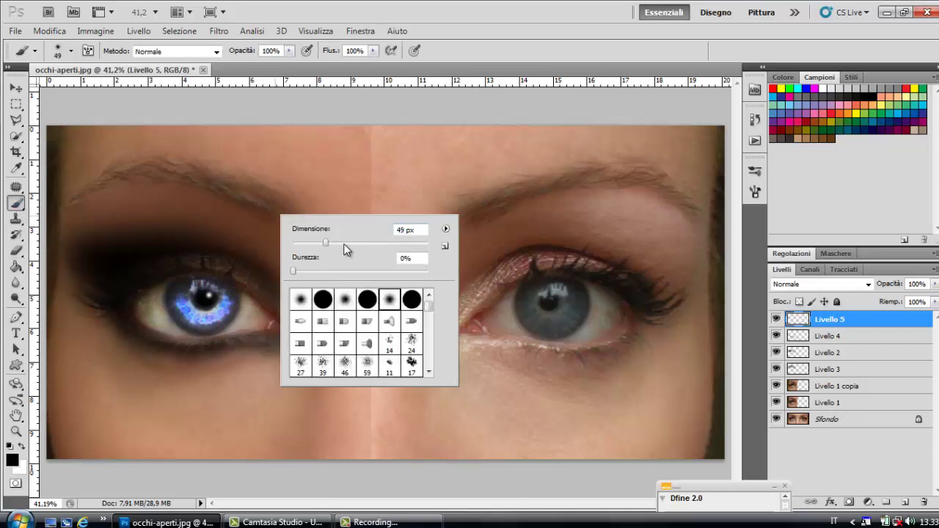
drag(338, 245, 333, 245)
Set the foreground colour to very dark brown 311105
click(13, 461)
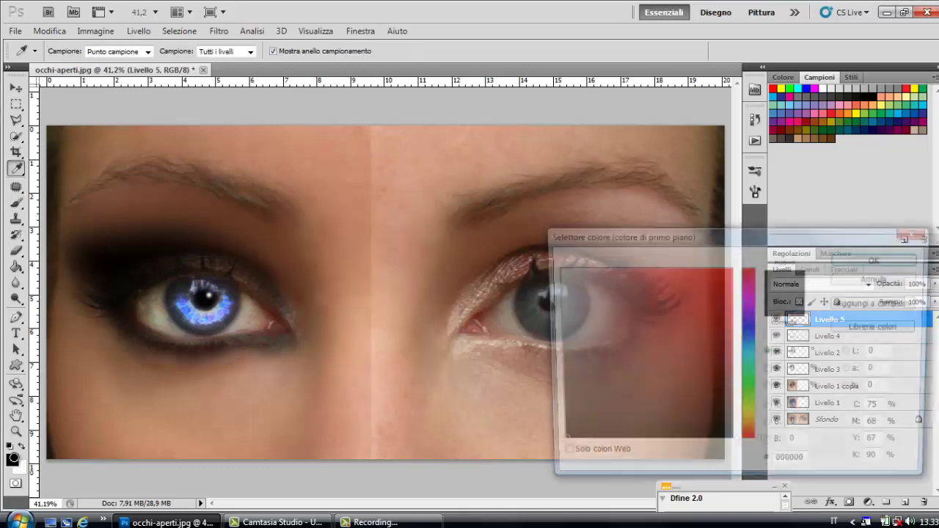
drag(749, 307, 752, 438)
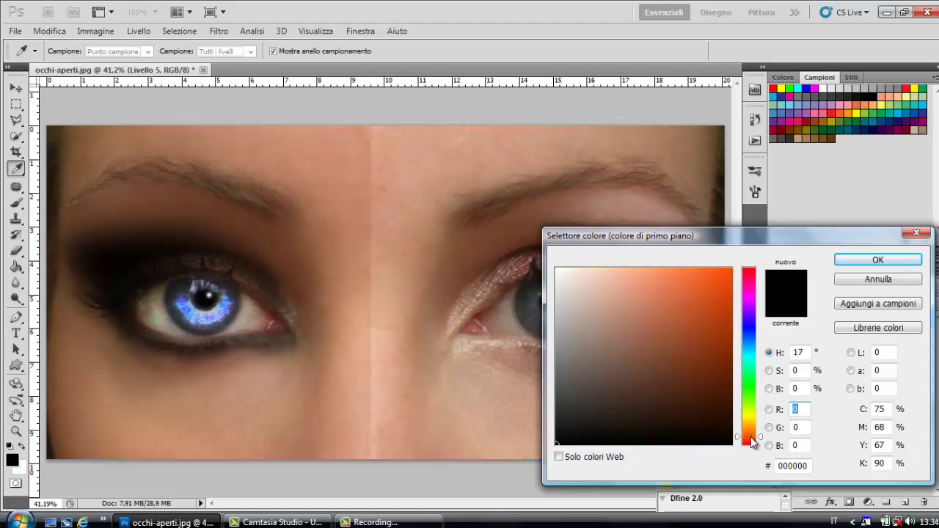
click(721, 391)
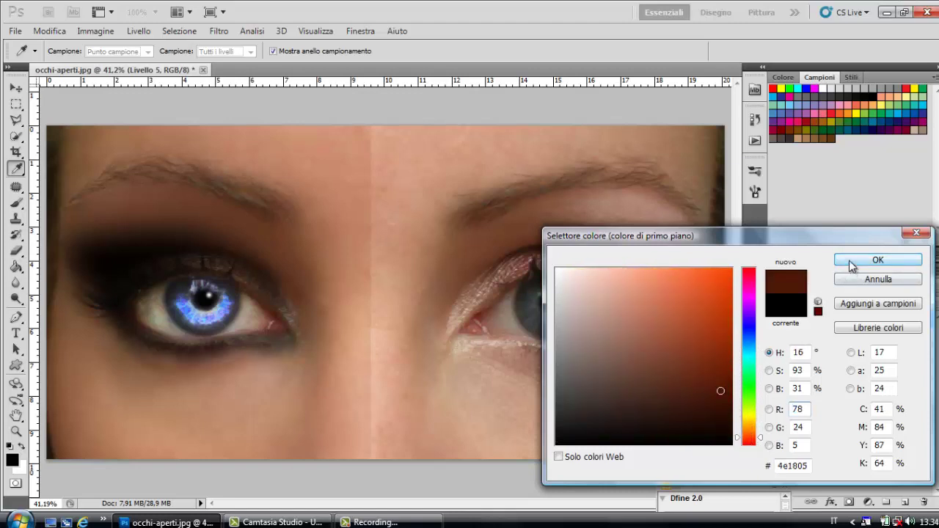
click(713, 411)
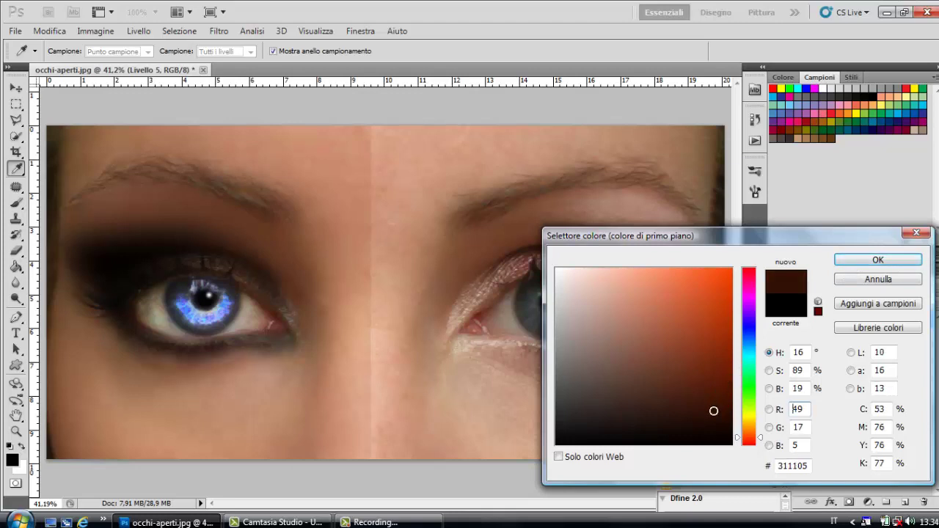
click(851, 261)
Paint a thick dark brown stroke along the left eyebrow on Livello 5
key(b)
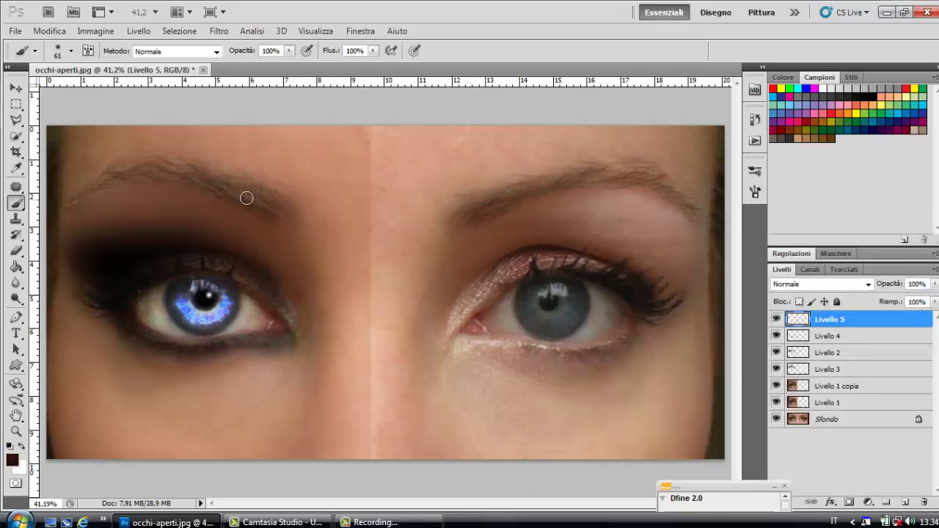
mouse_move(291, 223)
mouse_down()
mouse_move(147, 174)
mouse_move(73, 202)
mouse_move(109, 172)
mouse_move(147, 161)
mouse_move(204, 168)
mouse_move(281, 219)
mouse_move(295, 212)
mouse_move(212, 174)
mouse_move(140, 170)
mouse_up()
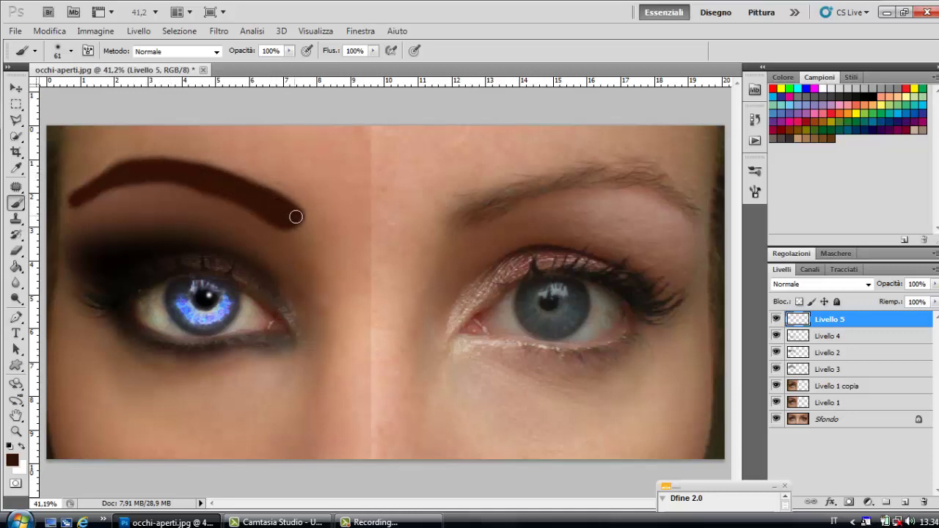
click(219, 31)
mouse_move(237, 236)
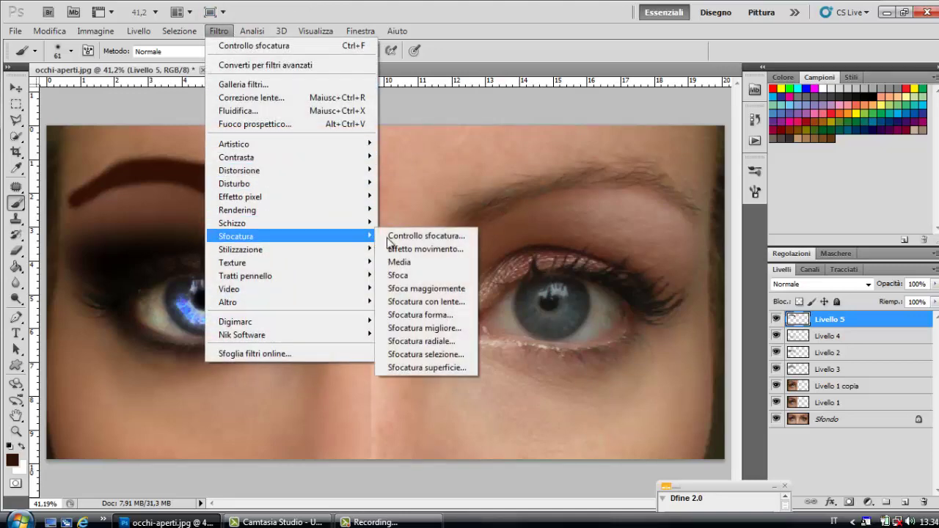
Cancel the Motion Blur and apply a 44,9 px Gaussian Blur to the painted eyebrow
click(408, 249)
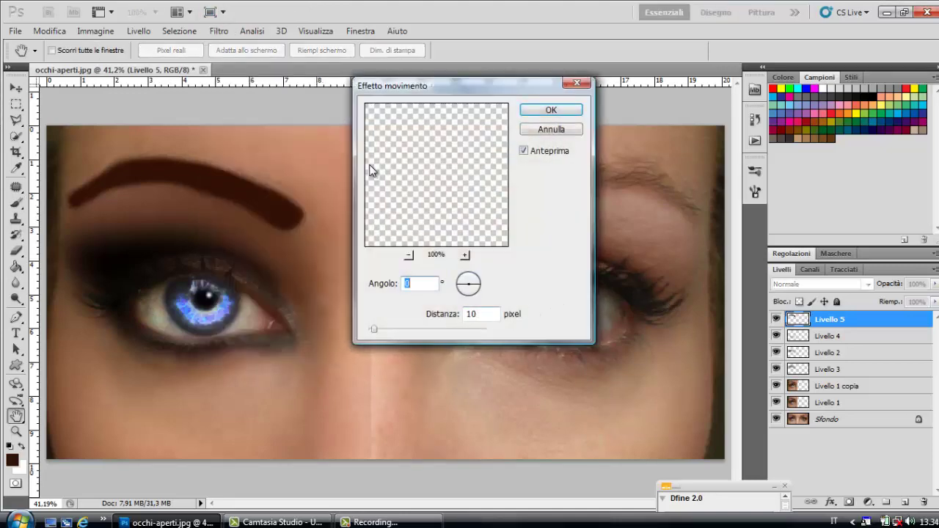
click(577, 83)
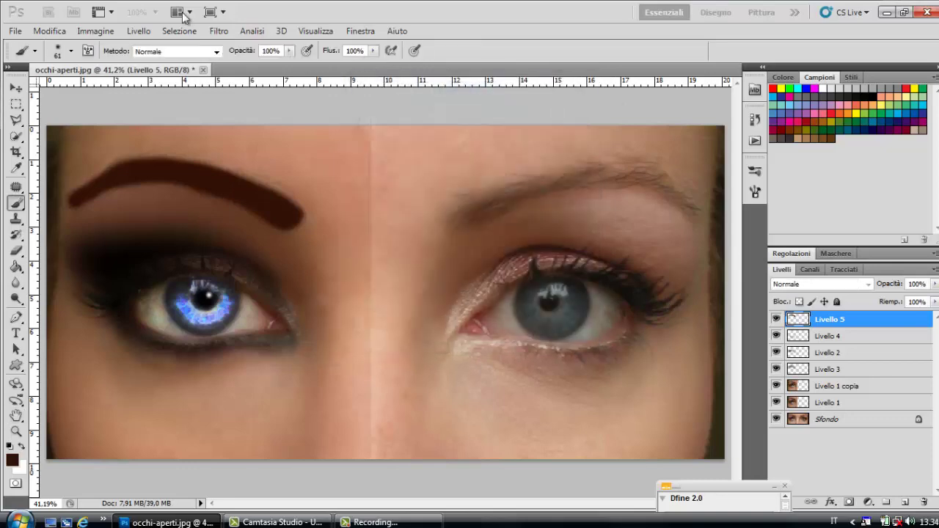
click(227, 32)
mouse_move(237, 236)
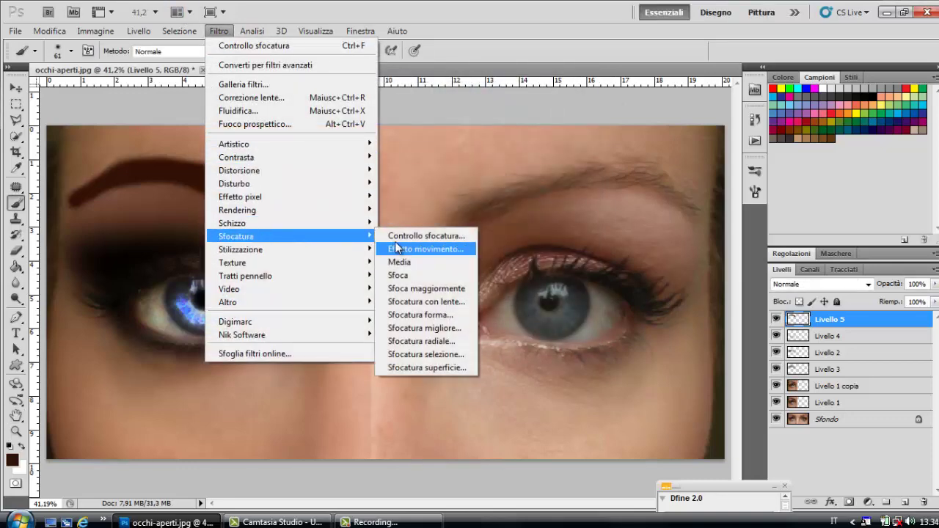
click(399, 236)
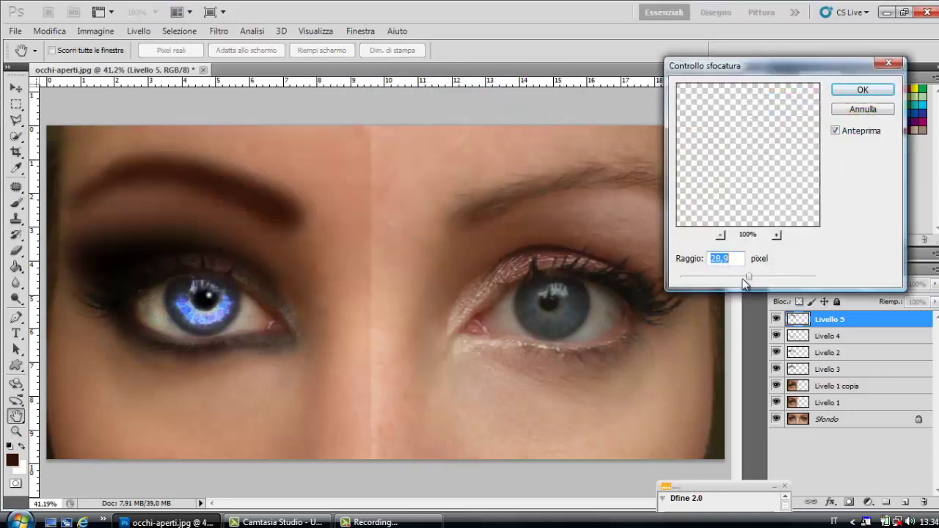
mouse_move(749, 281)
mouse_down()
mouse_move(784, 281)
mouse_move(766, 284)
mouse_up()
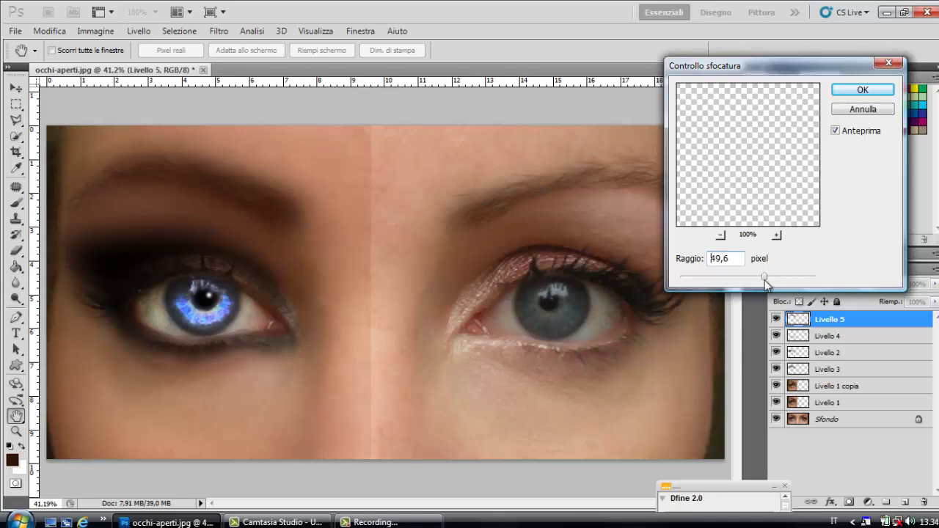
drag(758, 286, 748, 287)
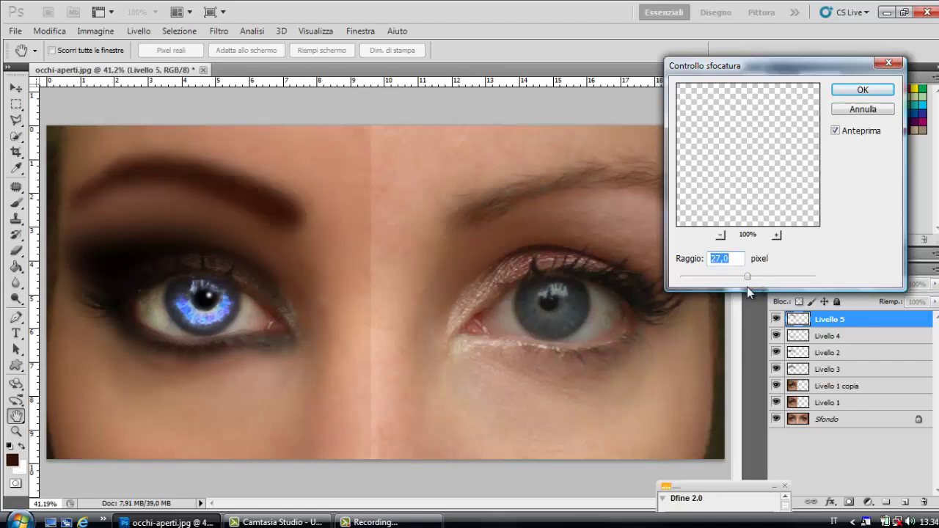
drag(747, 276, 758, 279)
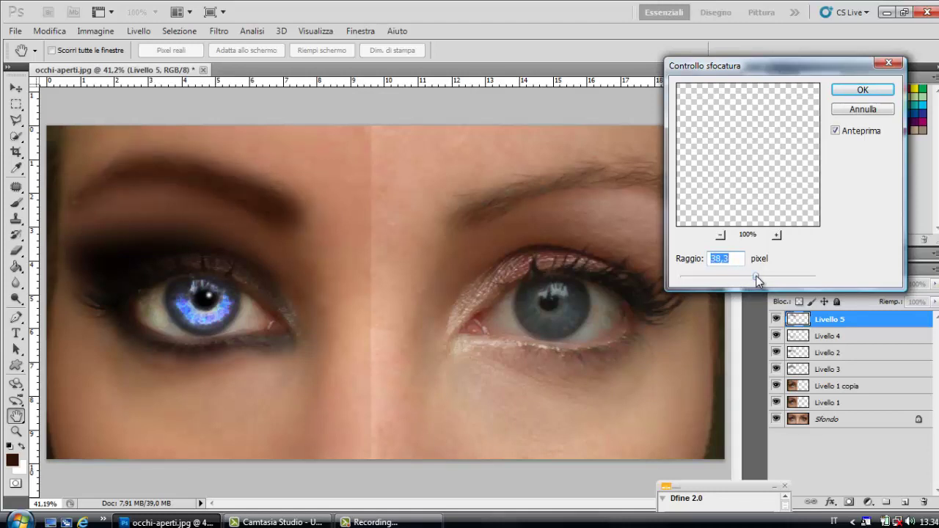
drag(757, 278, 764, 280)
click(761, 279)
click(851, 94)
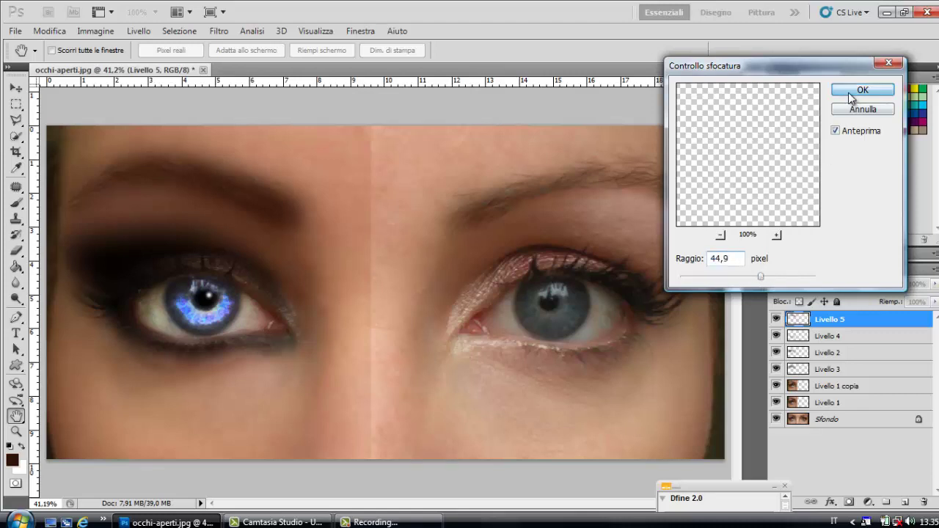
Erase along the eyebrow's top edge with the Eraser at 57% opacity
click(16, 250)
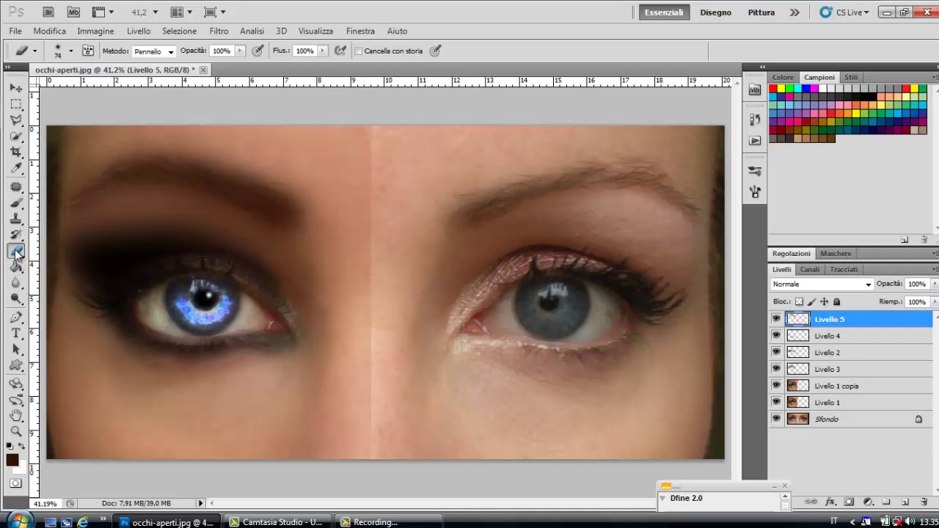
right_click(70, 153)
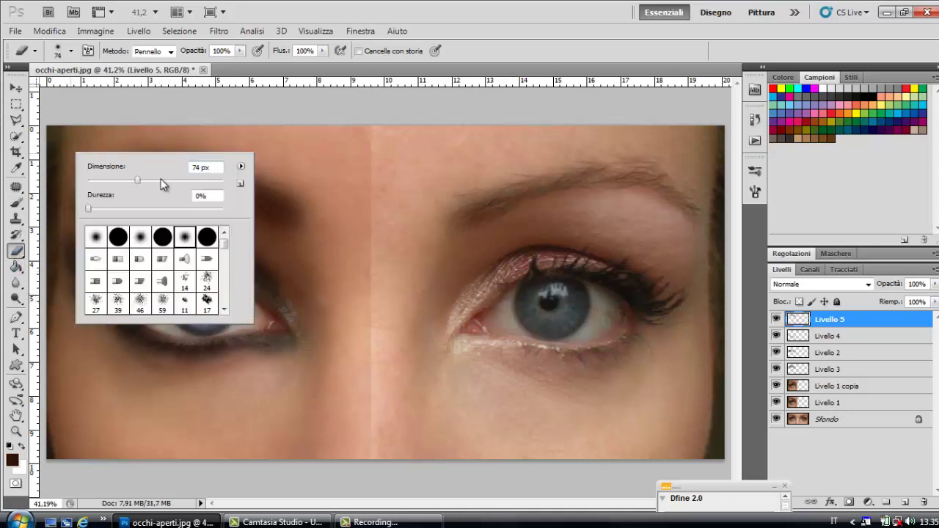
click(240, 51)
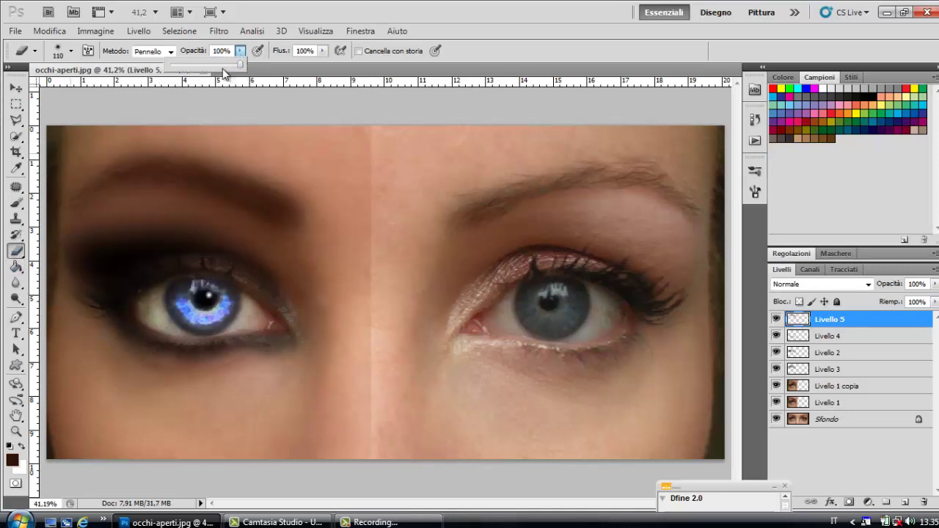
drag(223, 69, 209, 68)
mouse_move(94, 158)
mouse_down()
mouse_move(177, 145)
mouse_move(279, 171)
mouse_move(308, 193)
mouse_move(320, 220)
mouse_move(284, 253)
mouse_up()
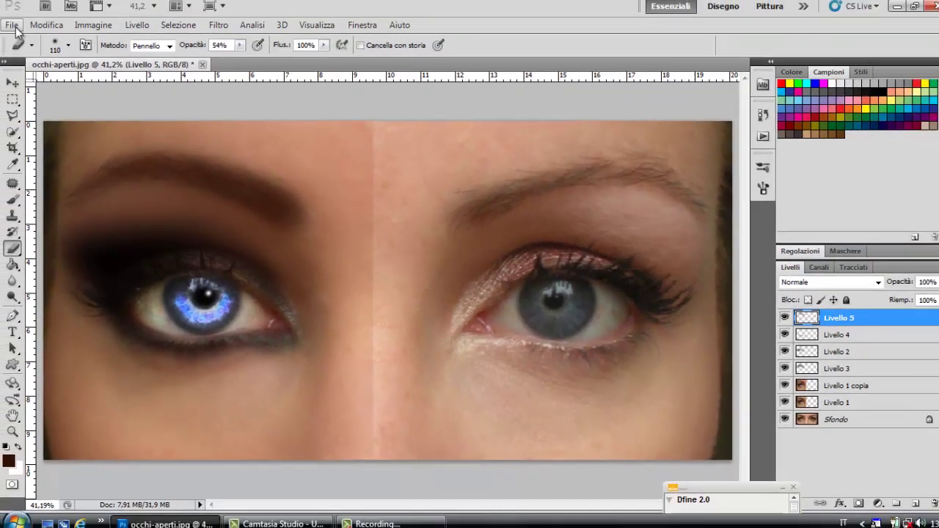
click(16, 31)
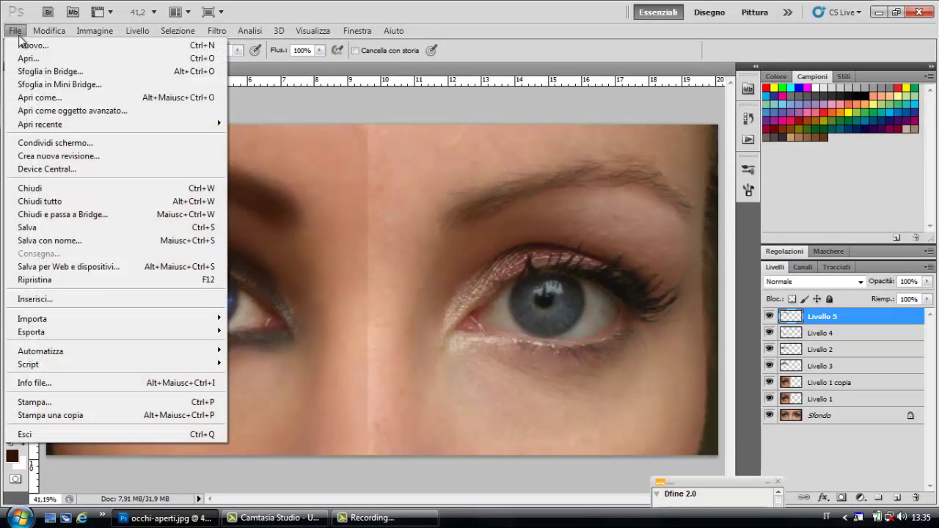
mouse_move(40, 124)
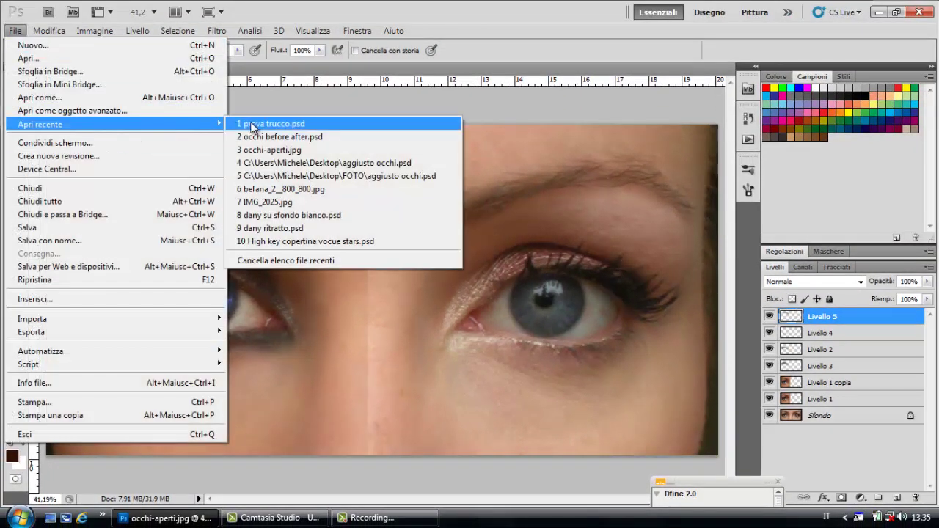
click(276, 137)
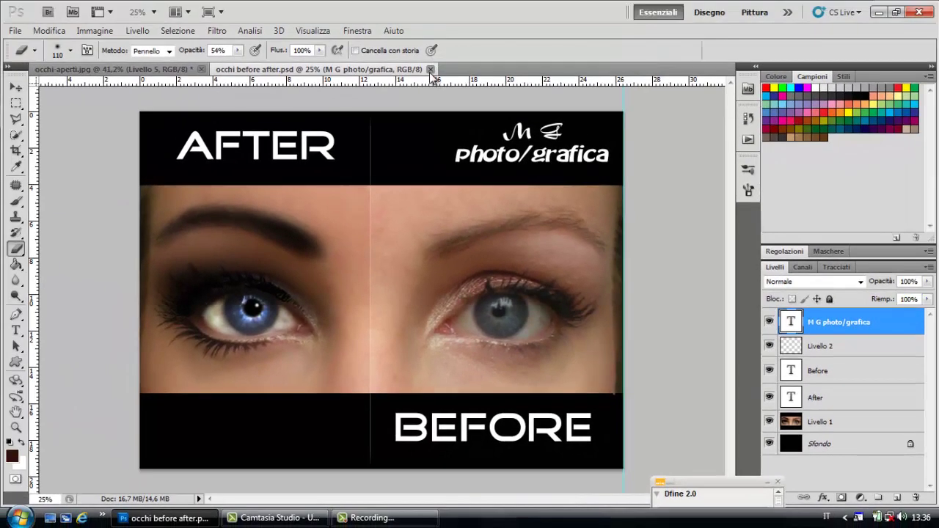
click(431, 69)
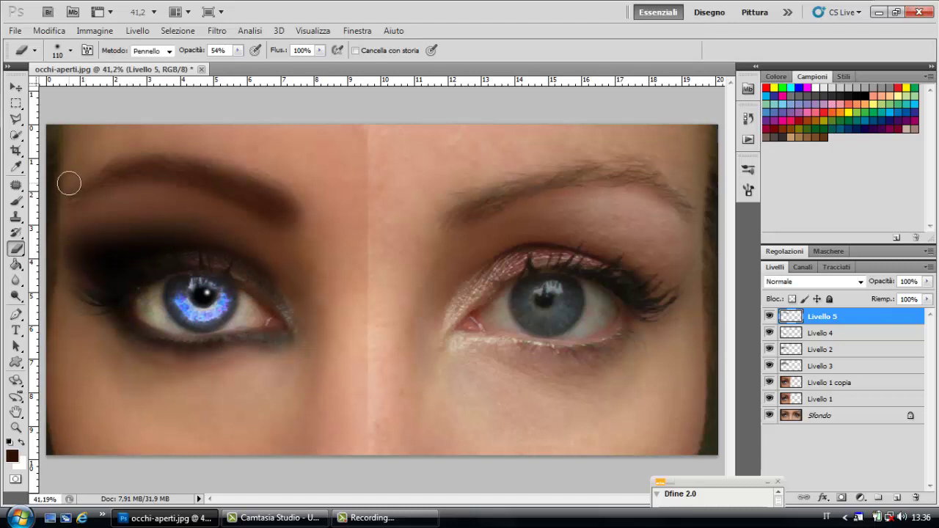
click(16, 204)
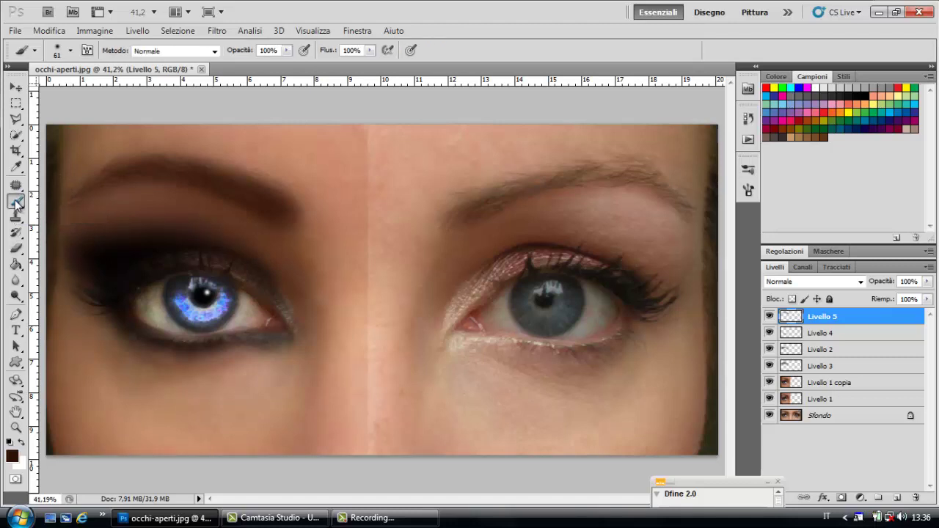
Choose the open8-left eyelash brush at 728 px with black as the painting colour
click(70, 51)
drag(156, 152, 164, 212)
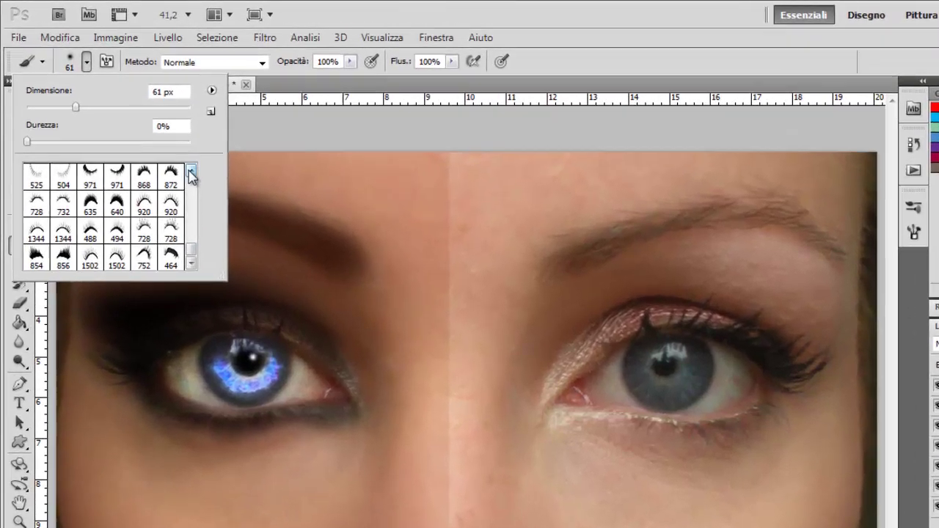
click(191, 172)
click(191, 173)
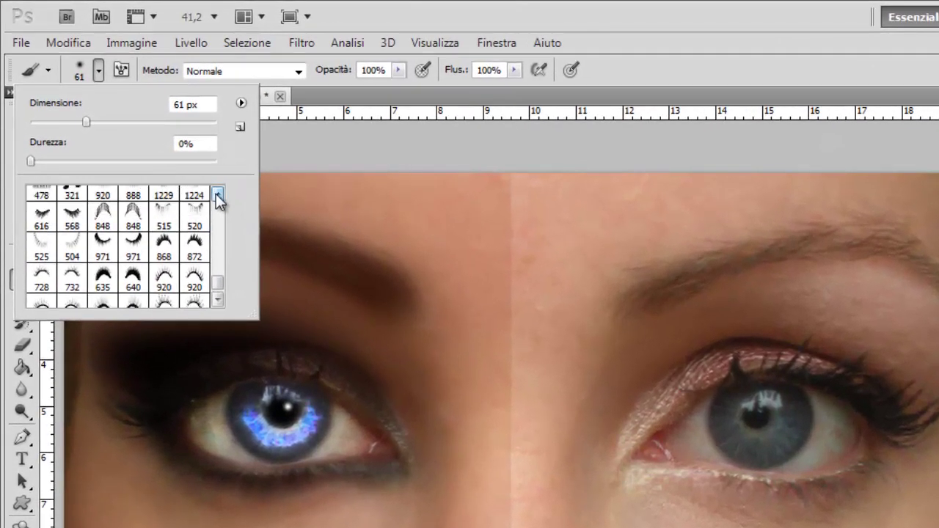
click(218, 194)
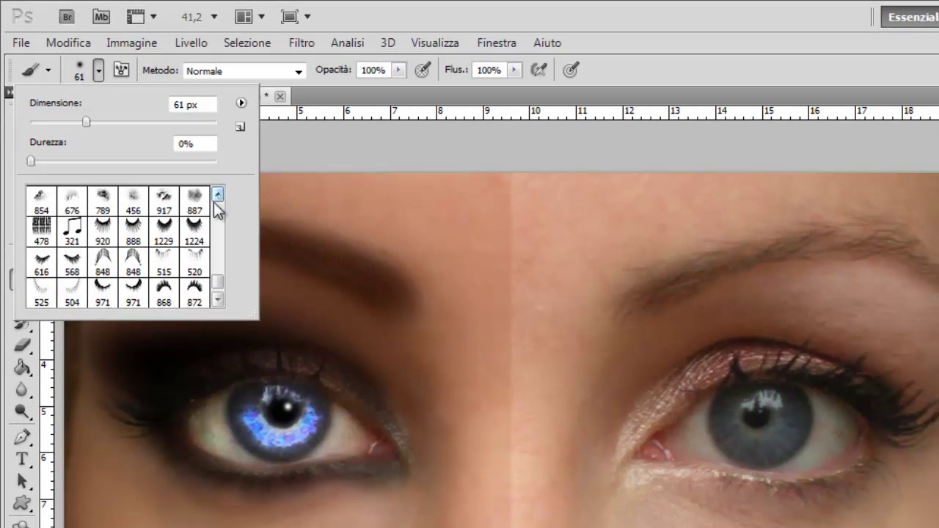
click(218, 300)
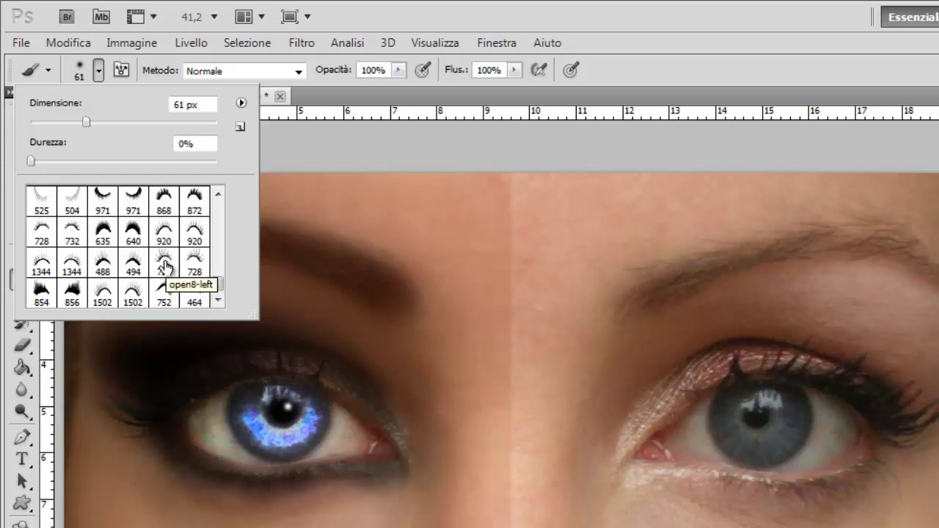
click(165, 266)
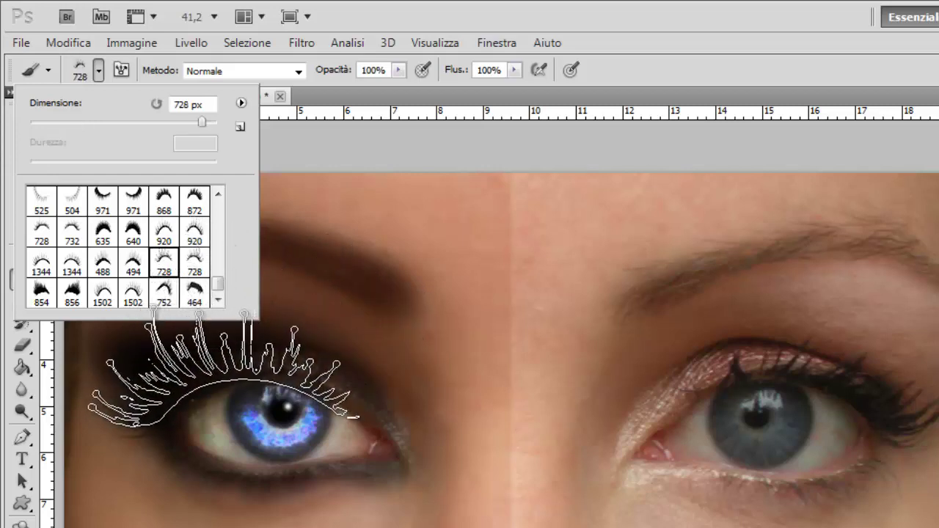
click(238, 361)
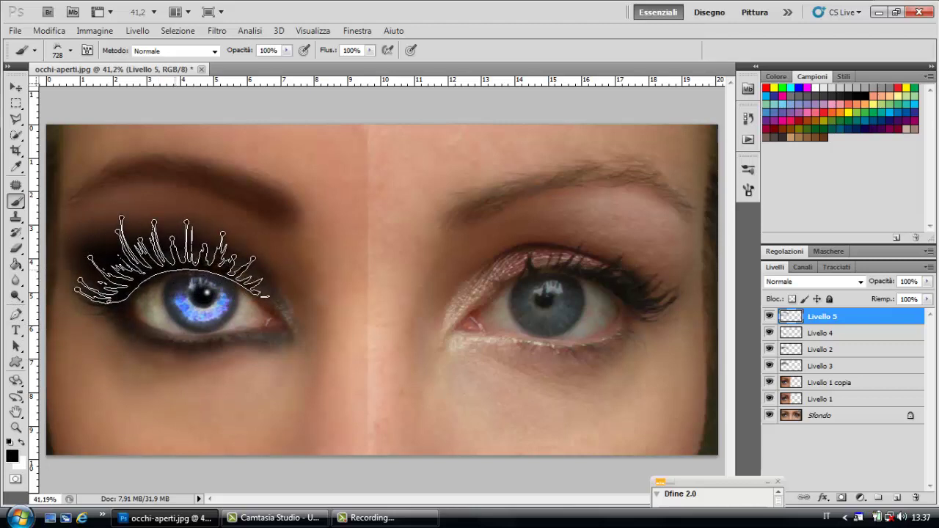
Stamp black false lashes above the left eye, undo, and recheck the brush presets
click(171, 260)
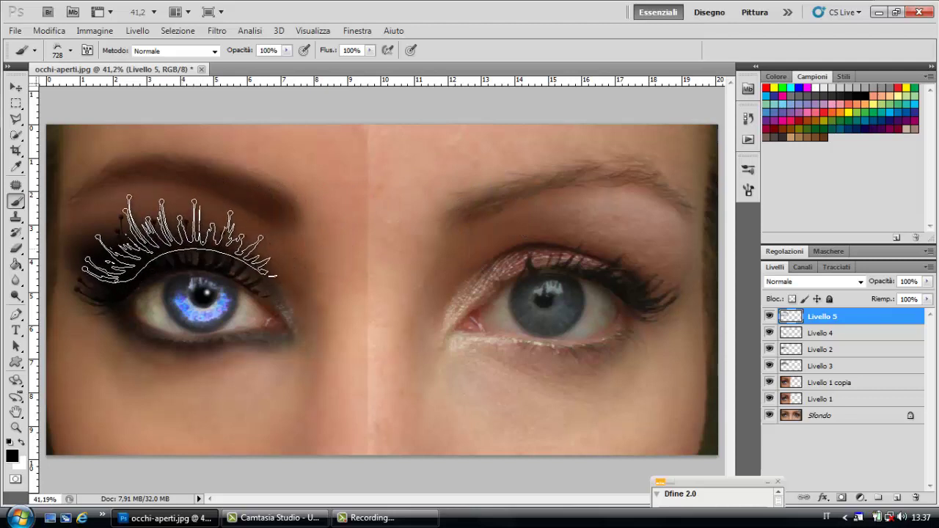
click(173, 258)
key(ctrl+z)
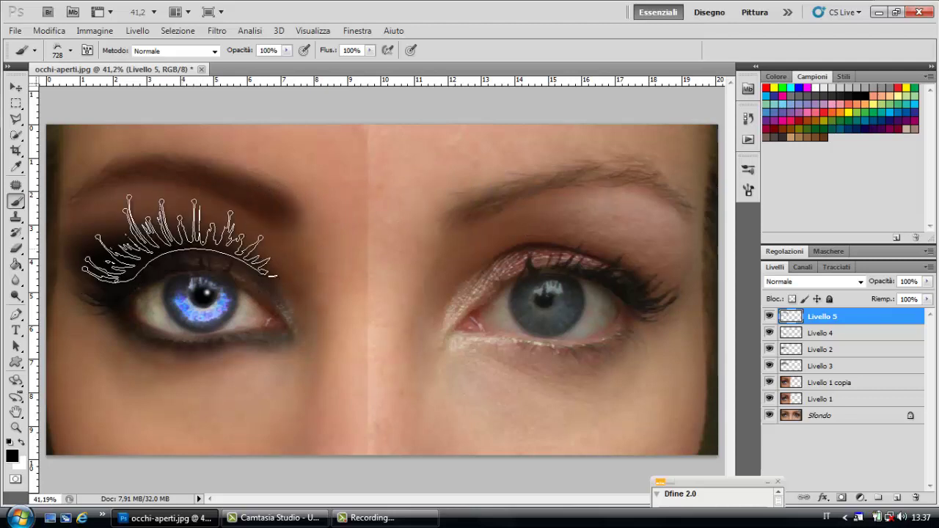
click(73, 50)
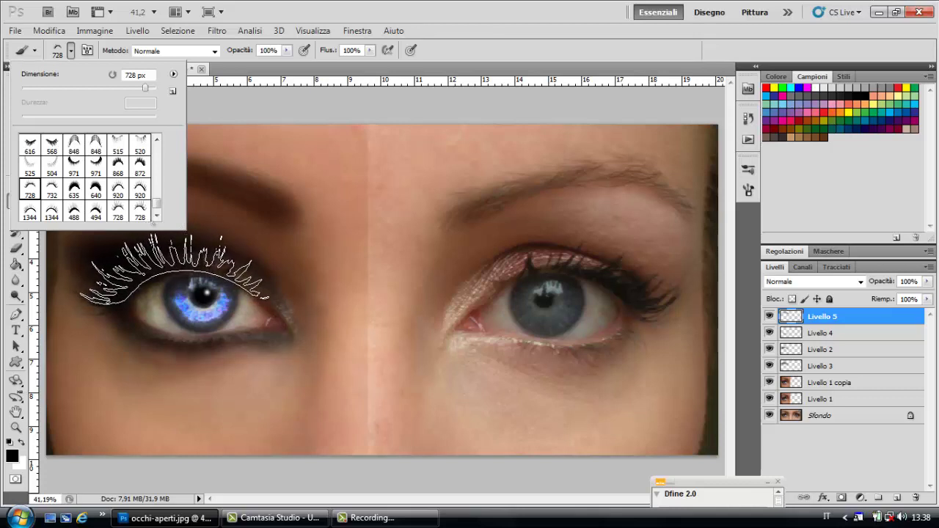
click(176, 265)
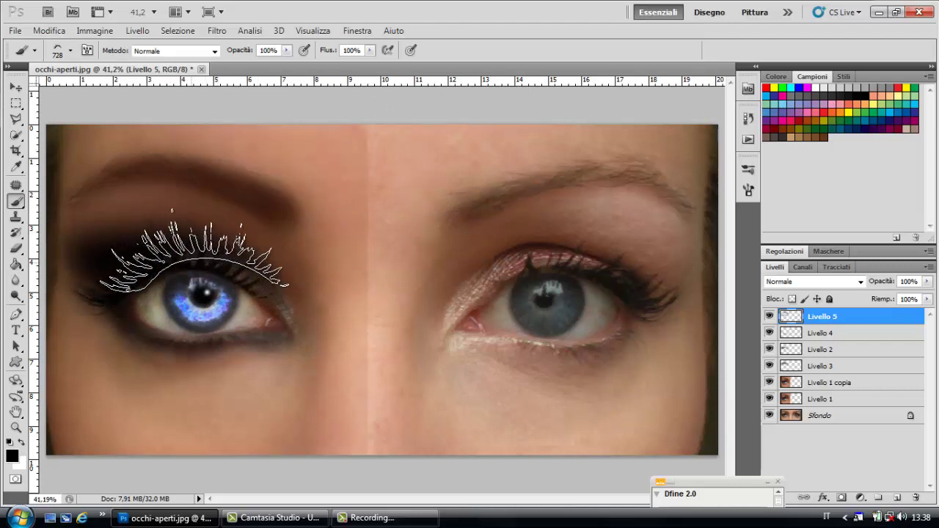
Warp the upper false lashes, lifting their left side to follow the left eyelid's curve
click(50, 30)
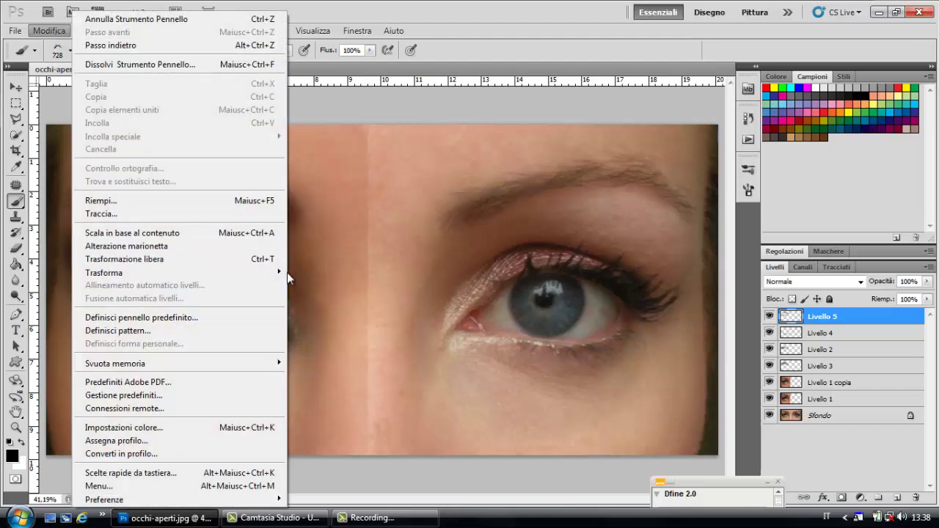
mouse_move(104, 272)
click(323, 330)
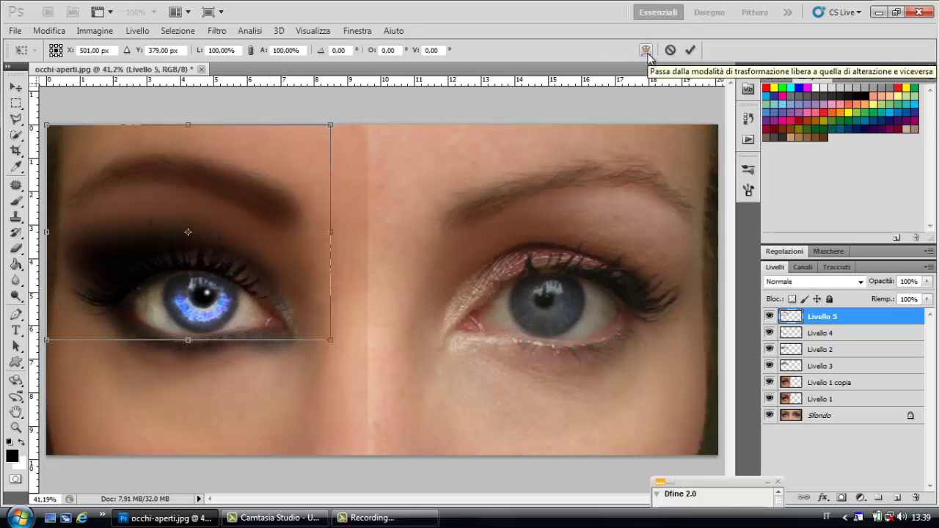
click(646, 50)
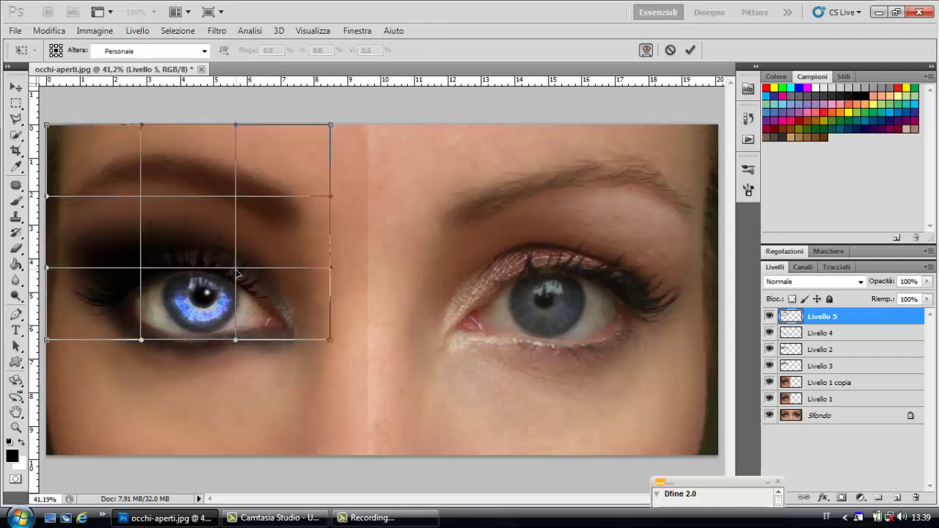
drag(237, 274, 245, 275)
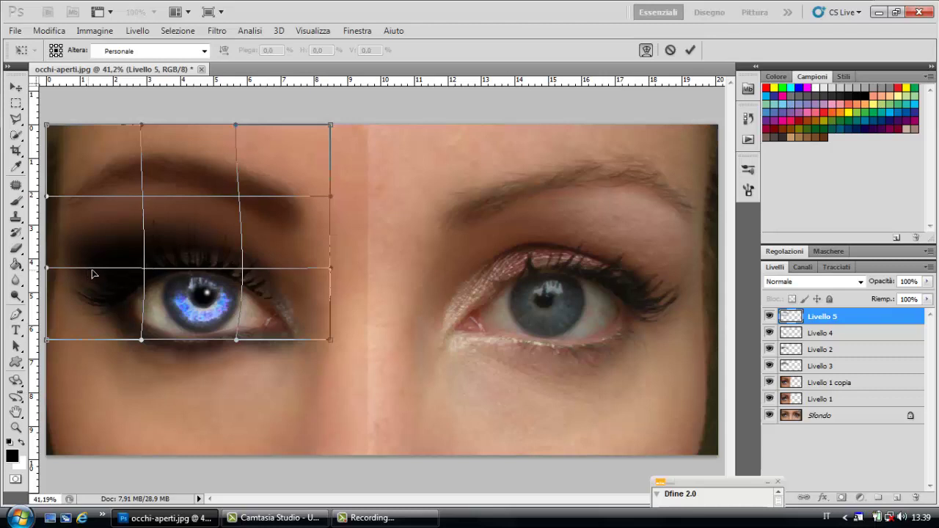
drag(93, 274, 85, 275)
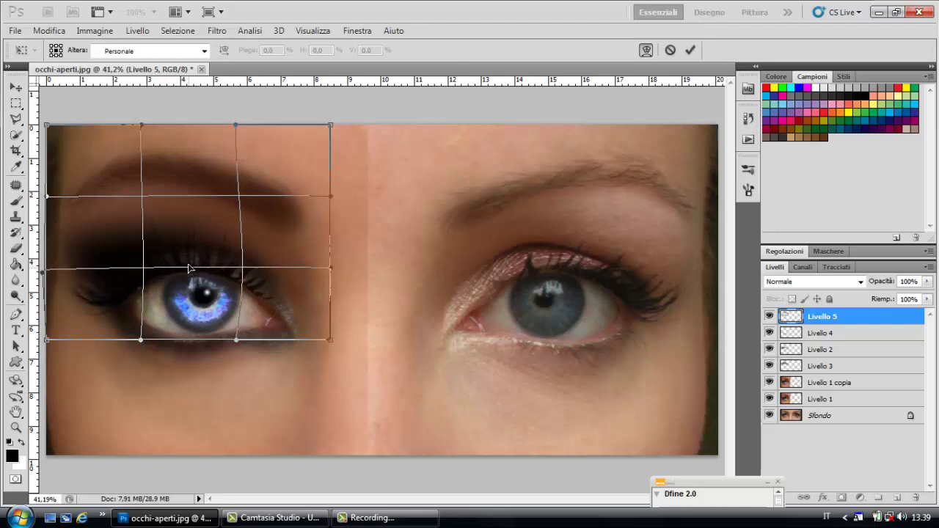
drag(189, 272, 188, 266)
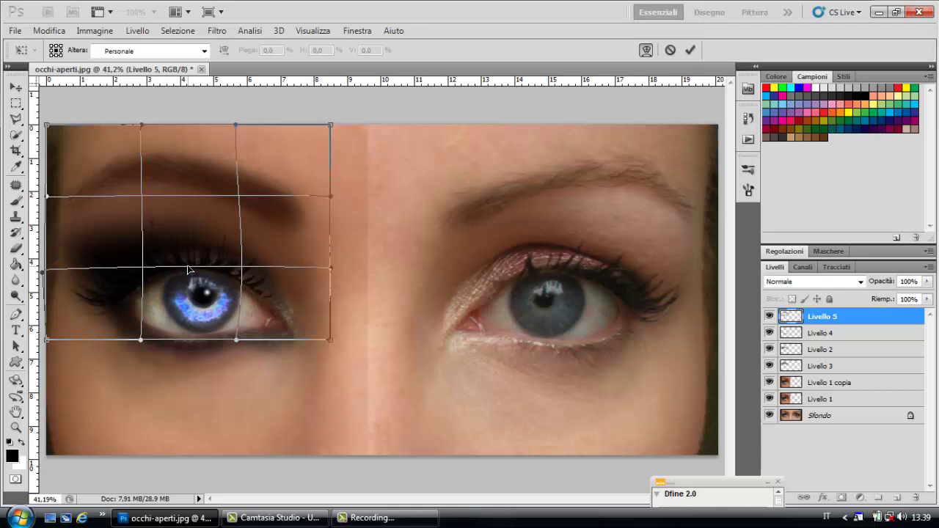
drag(188, 266, 187, 266)
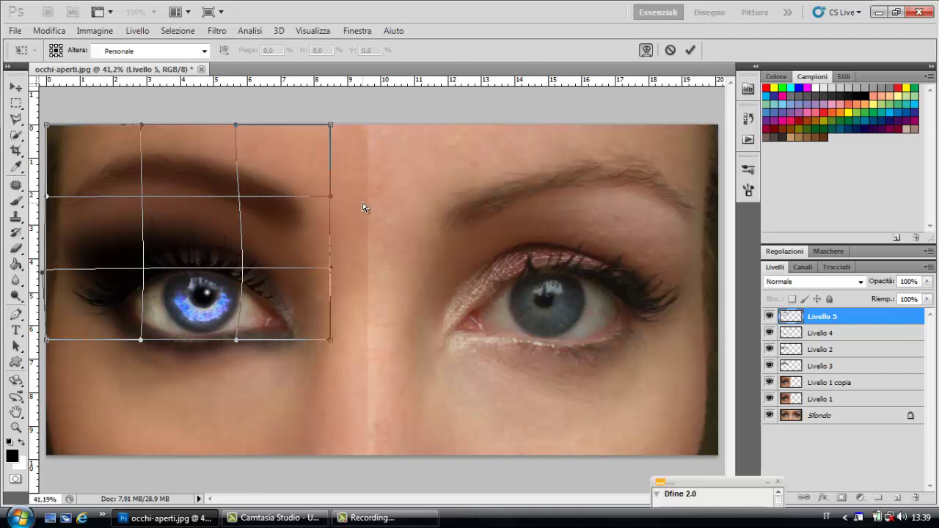
key(b)
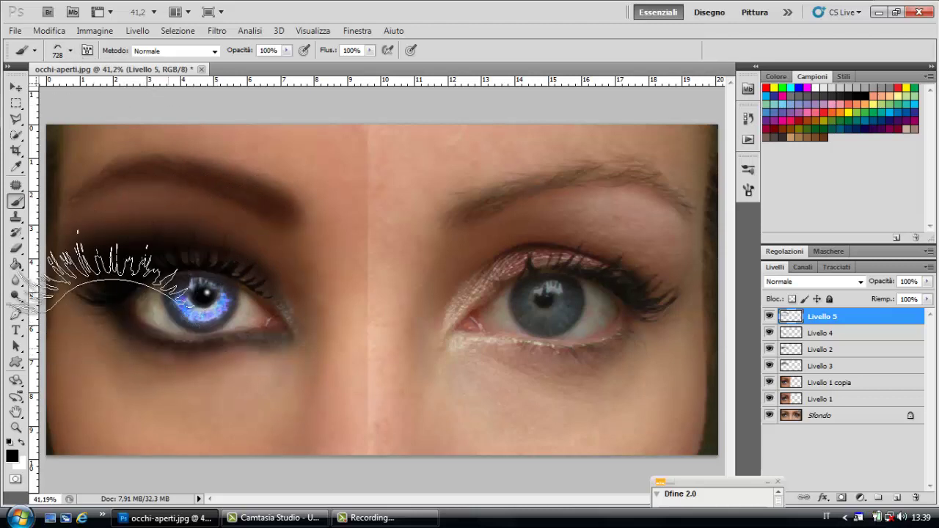
With the 515 px lash brush on a new layer, stamp lower lashes beneath the left eye
click(70, 52)
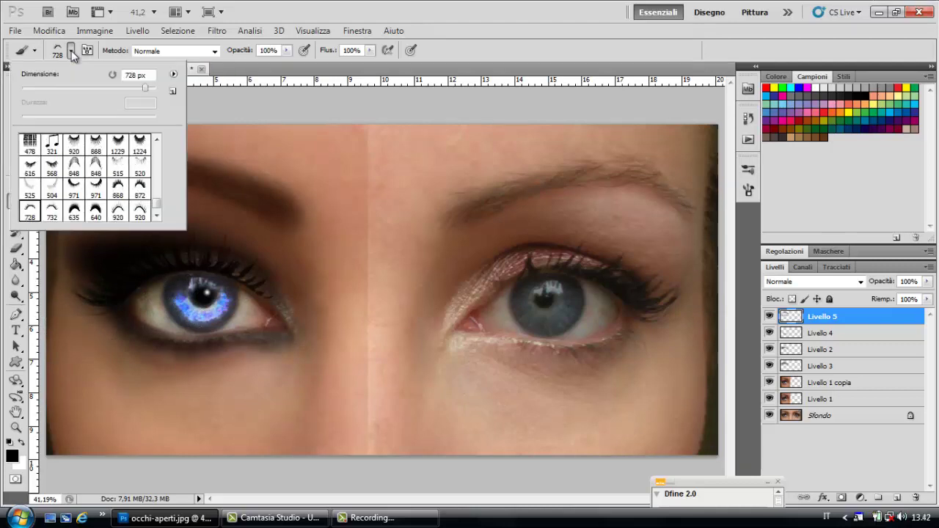
click(116, 168)
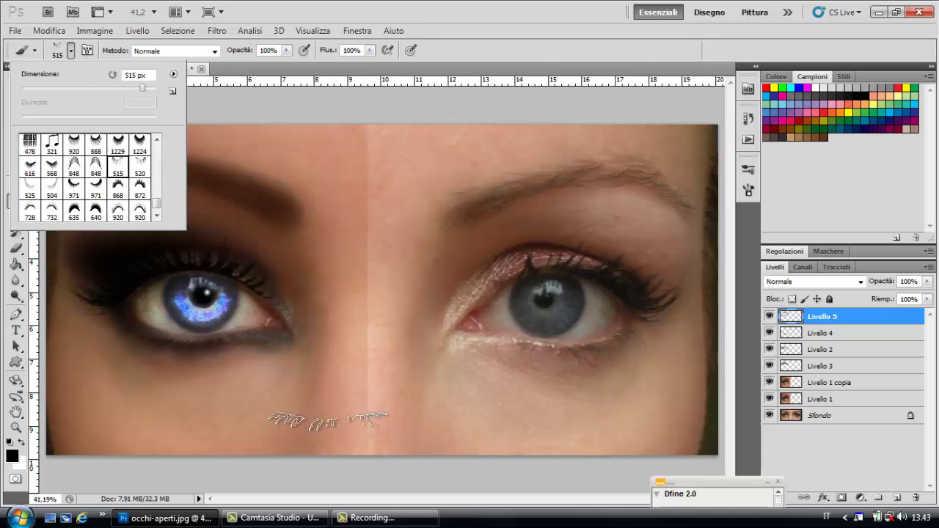
click(897, 498)
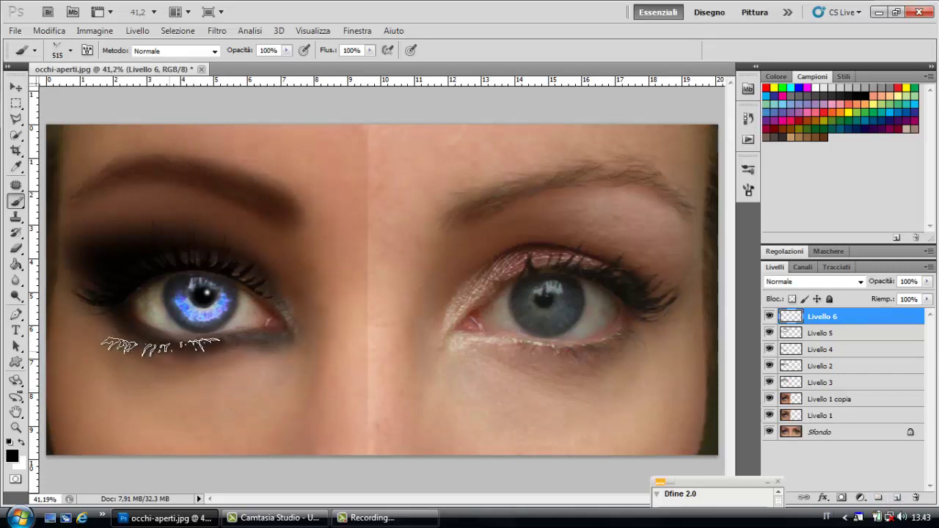
click(160, 347)
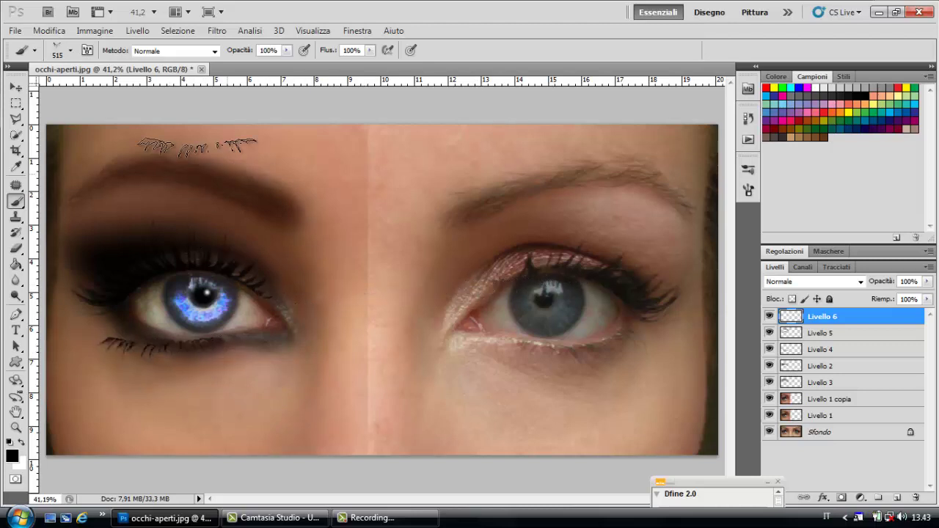
click(49, 30)
mouse_move(104, 273)
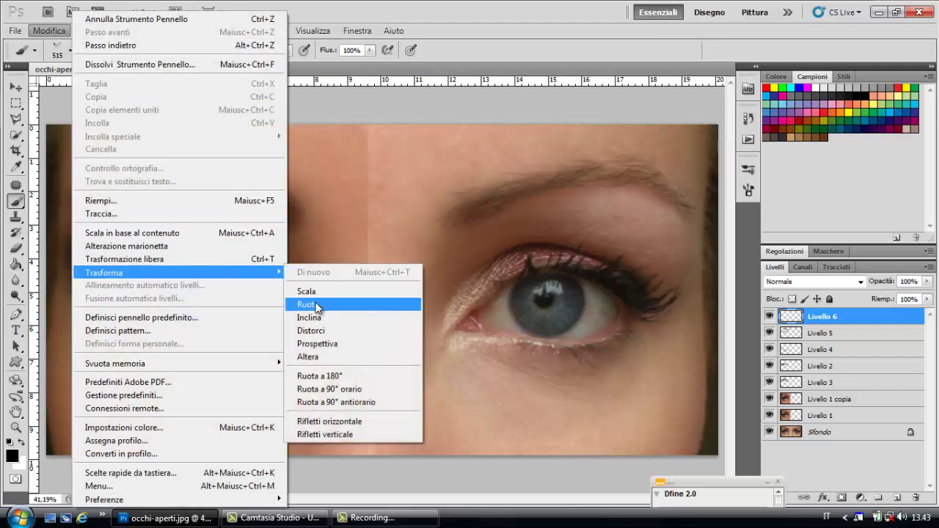
Warp the lower lashes on Livello 6, raising their left end to the eye corner
click(311, 331)
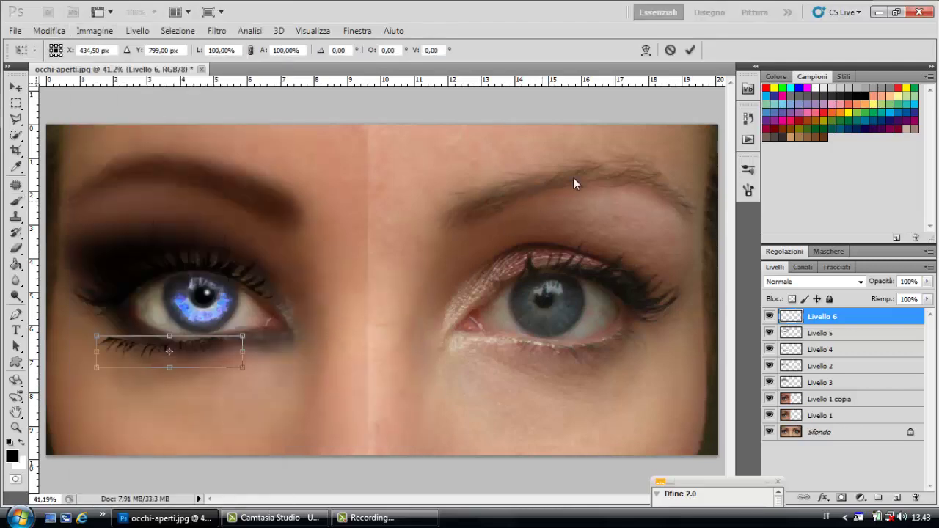
click(646, 50)
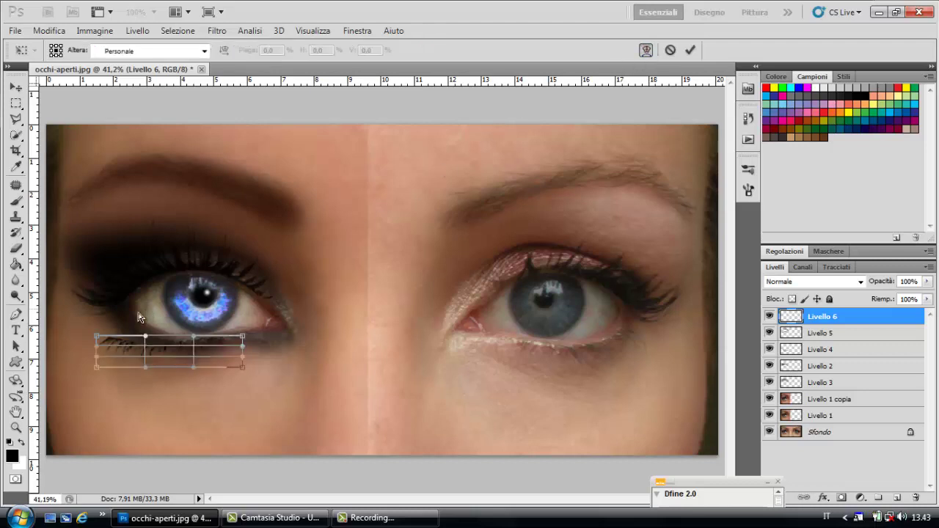
drag(96, 339, 109, 306)
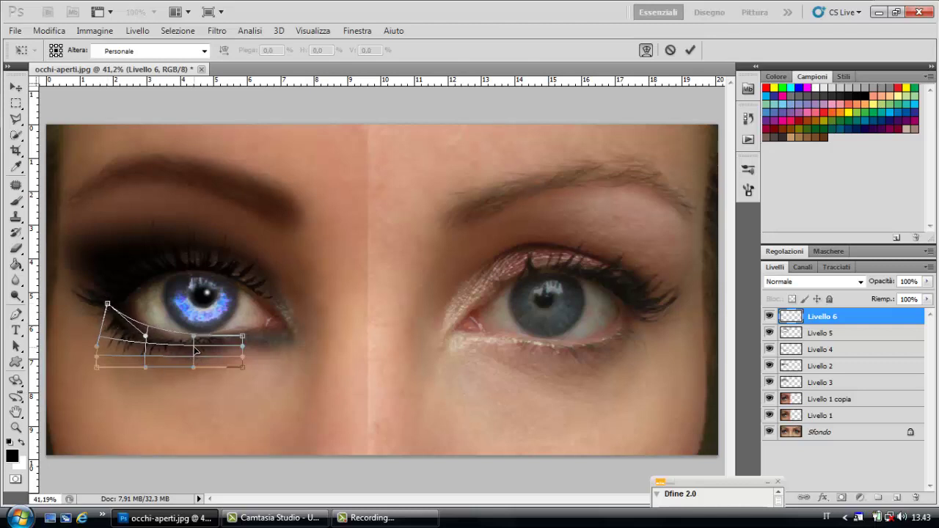
drag(195, 353, 195, 351)
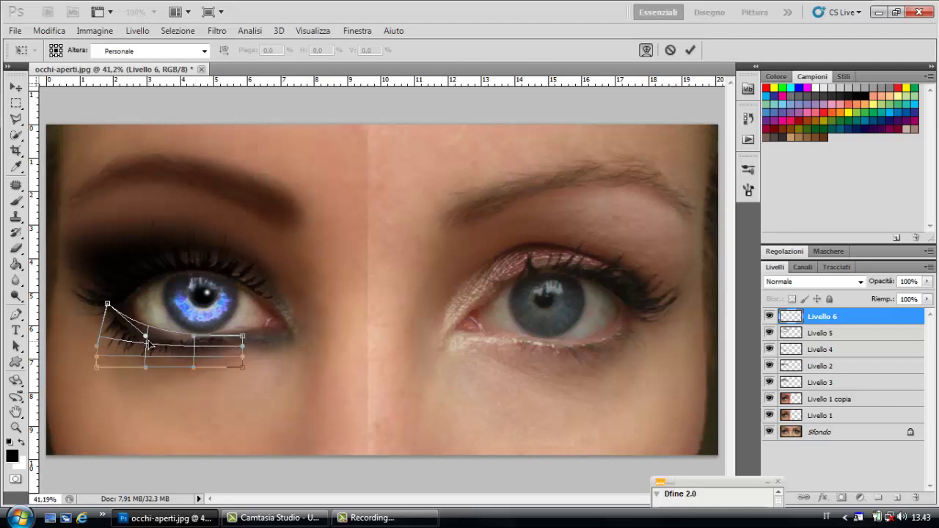
drag(147, 343, 156, 340)
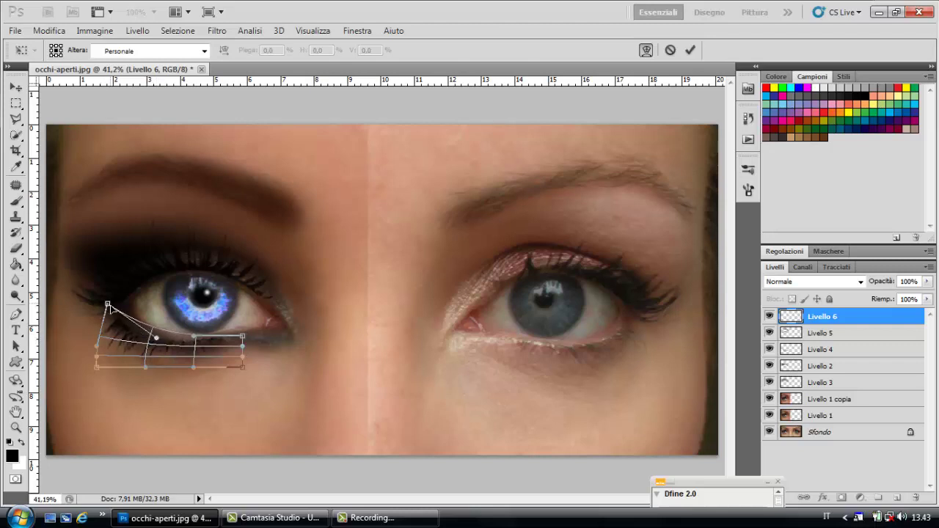
drag(108, 306, 106, 300)
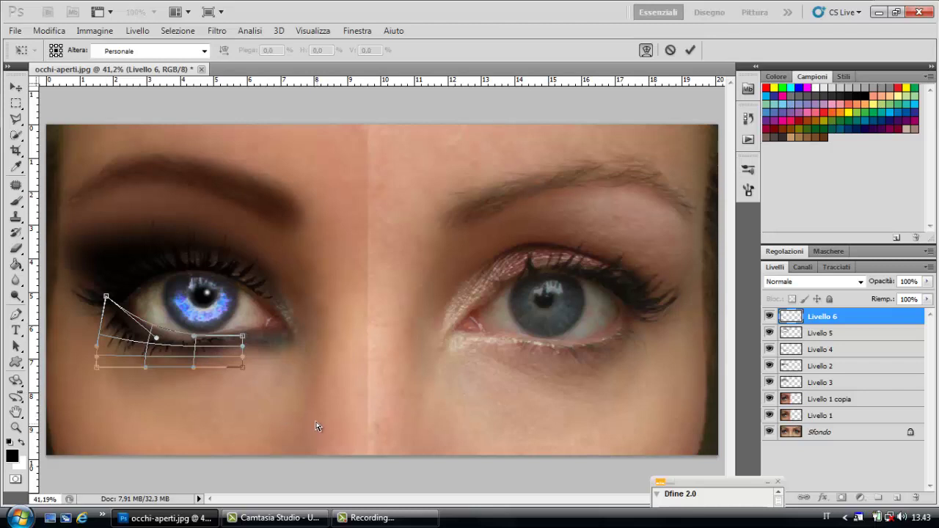
key(Return)
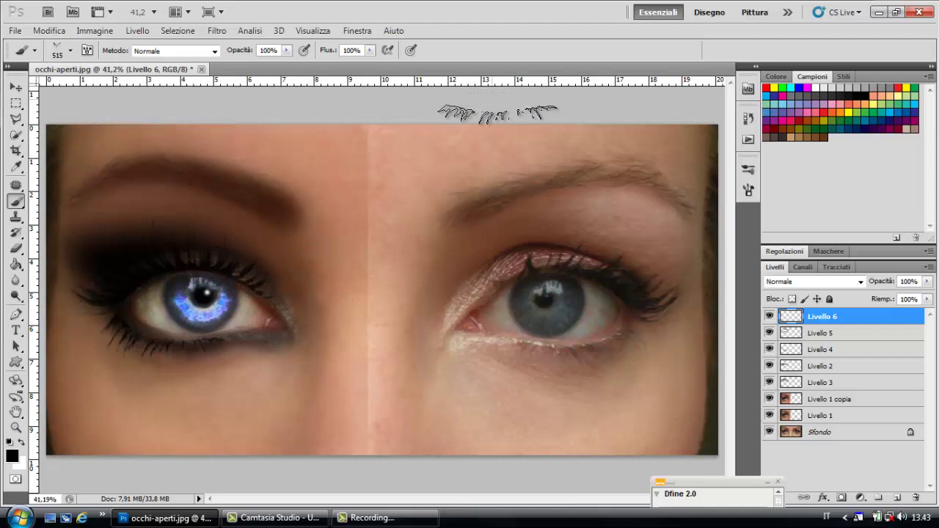
Switch to the Move tool and bring up the File > Apri recente list
click(16, 87)
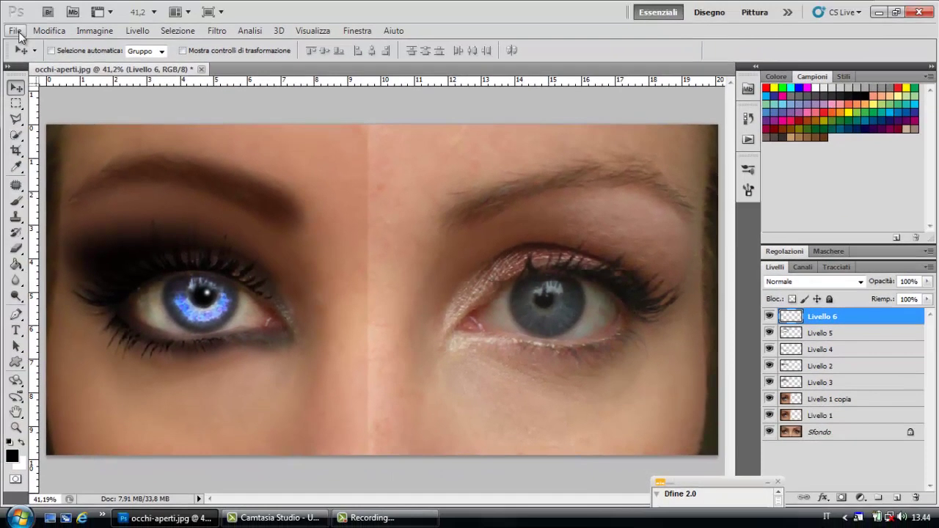
click(15, 26)
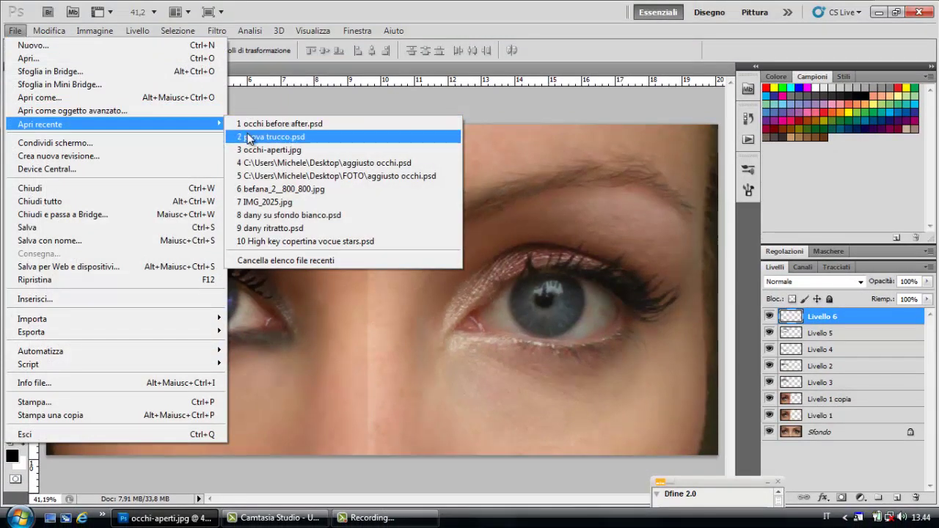
Open prova trucco.psd to view the earlier makeup example, then close it
mouse_move(40, 124)
click(283, 146)
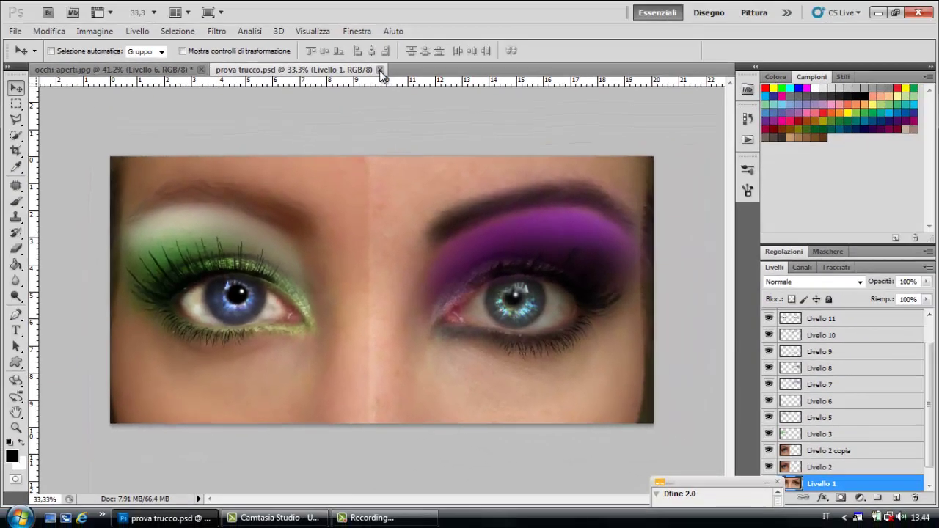
click(419, 16)
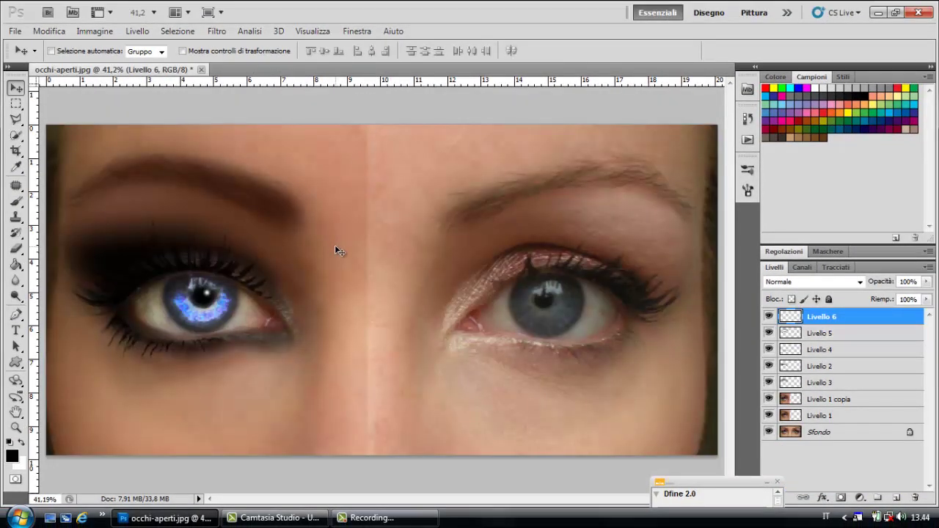